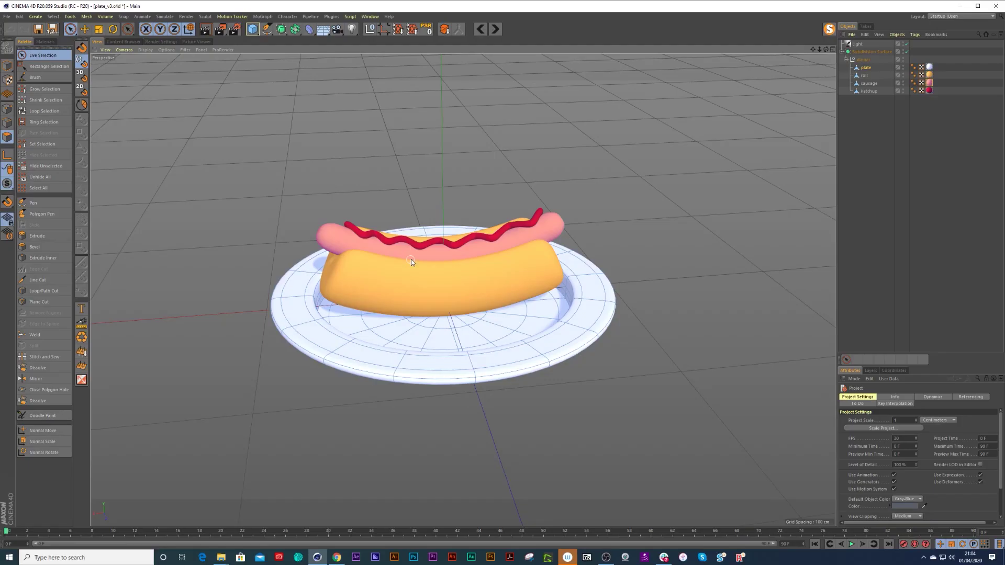
In Model mode, move the roll upper left, sausage upper right and ketchup lower left off the plate.
left_click_drag(411, 262, 412, 313, "alt")
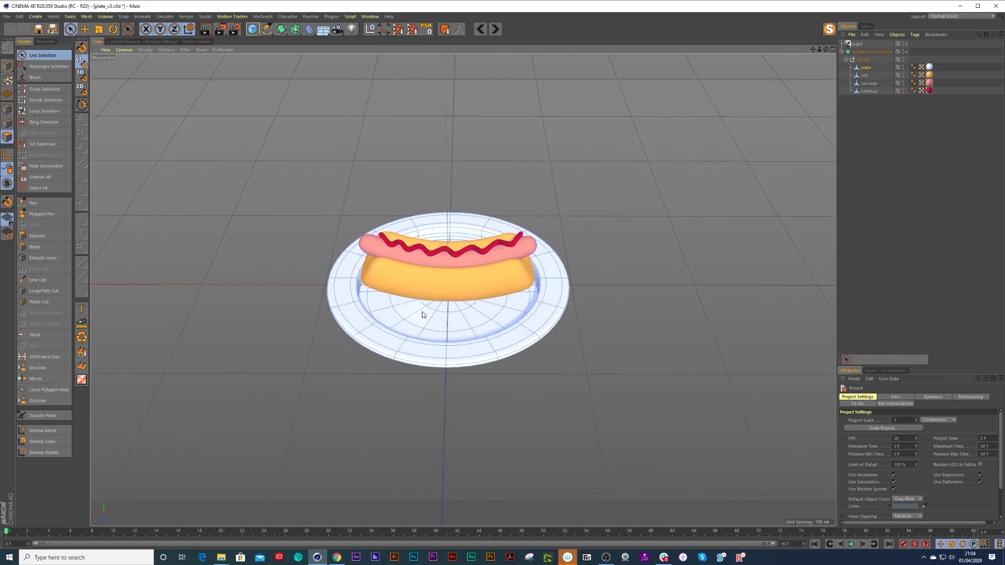
left_click(868, 77)
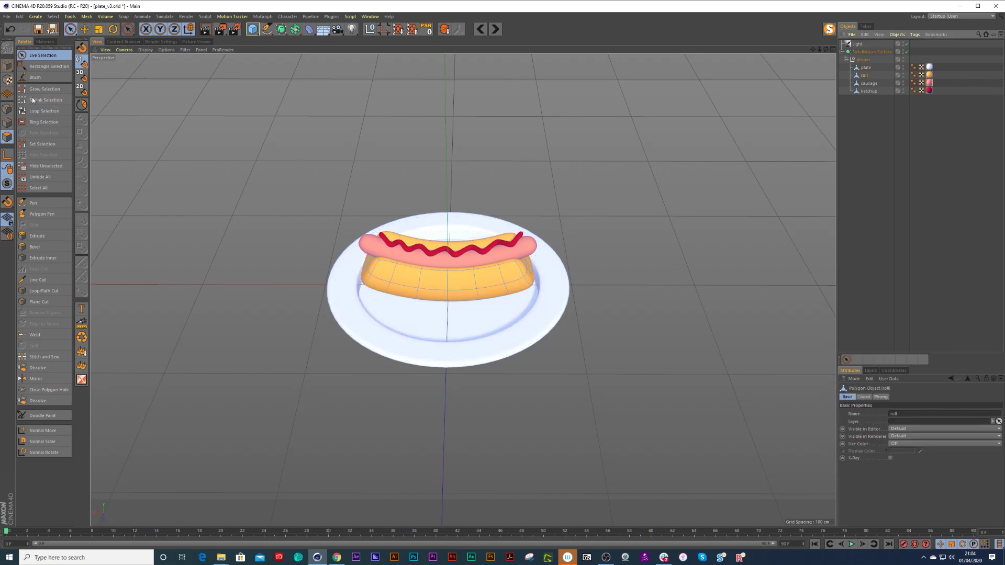
left_click(7, 65)
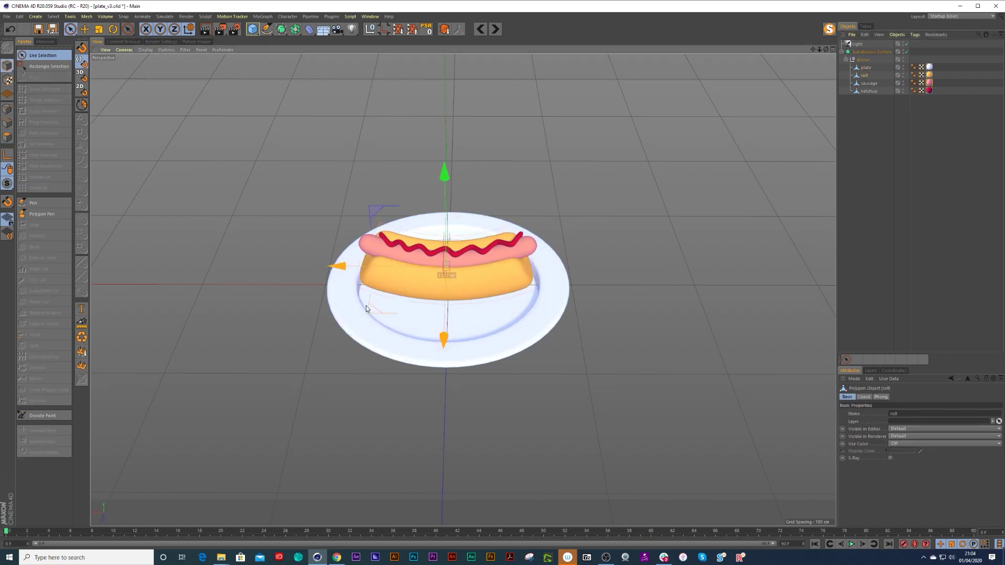
left_click_drag(366, 306, 175, 203)
left_click(526, 246)
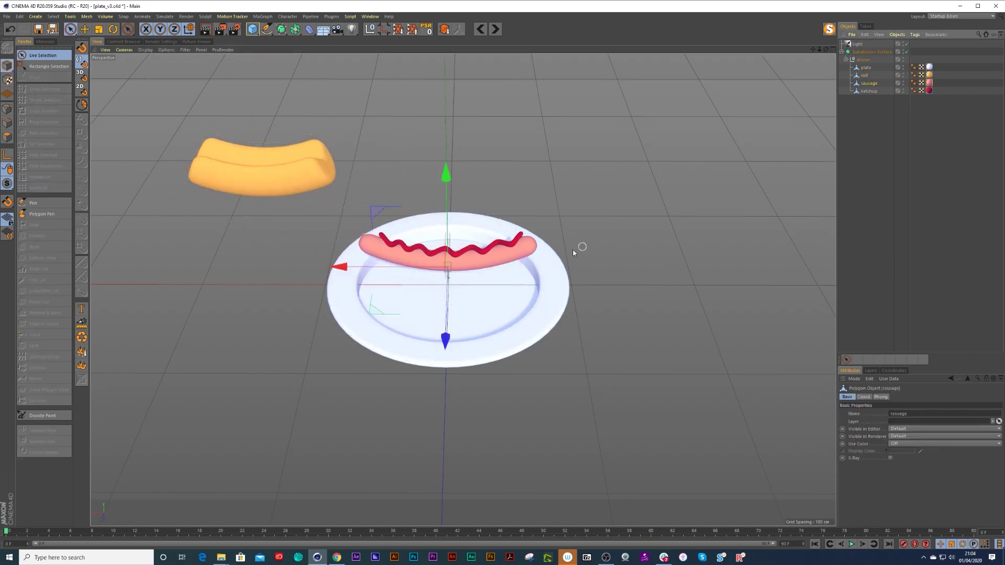
left_click_drag(413, 312, 560, 222)
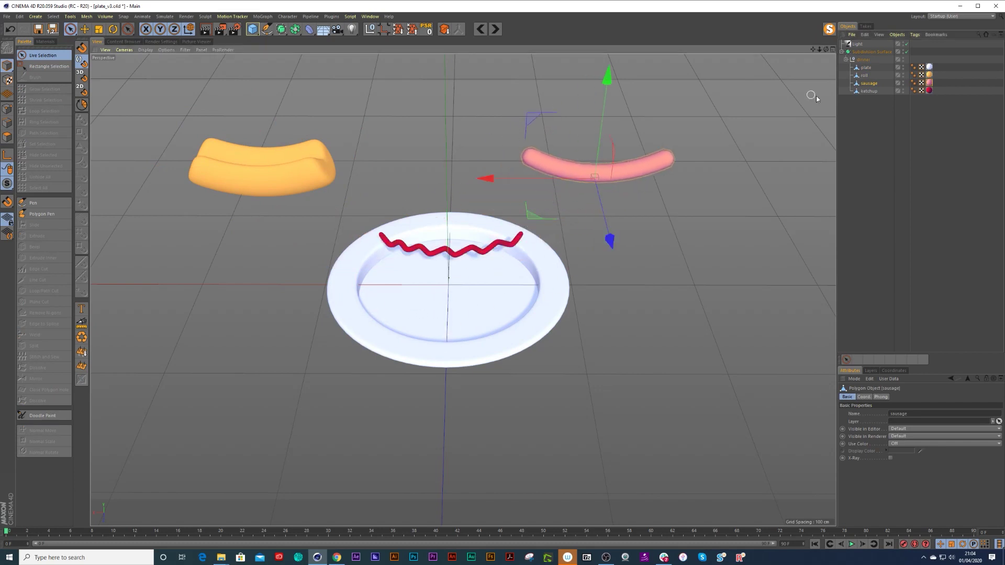
left_click(869, 91)
left_click_drag(355, 333, 164, 459)
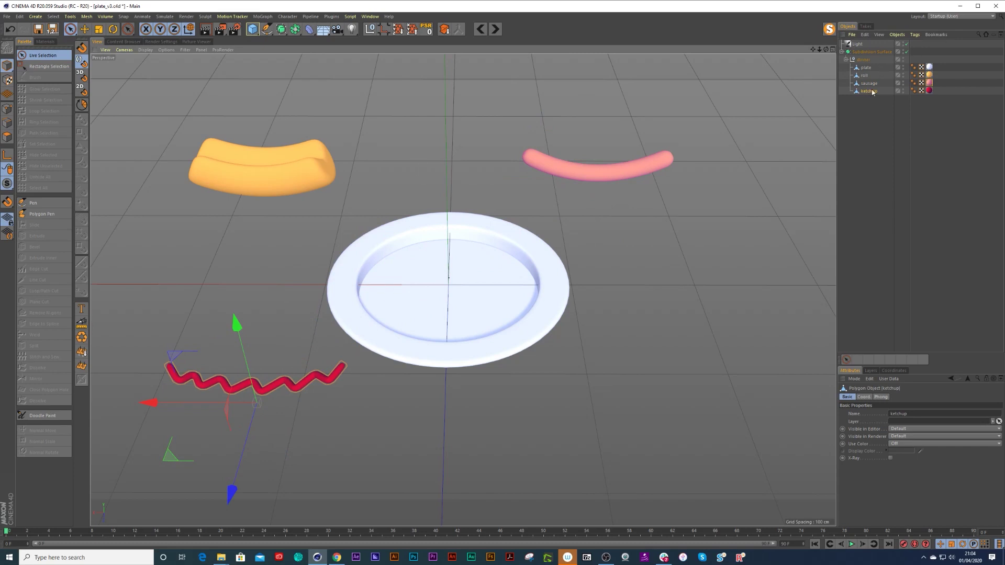
left_click(278, 173)
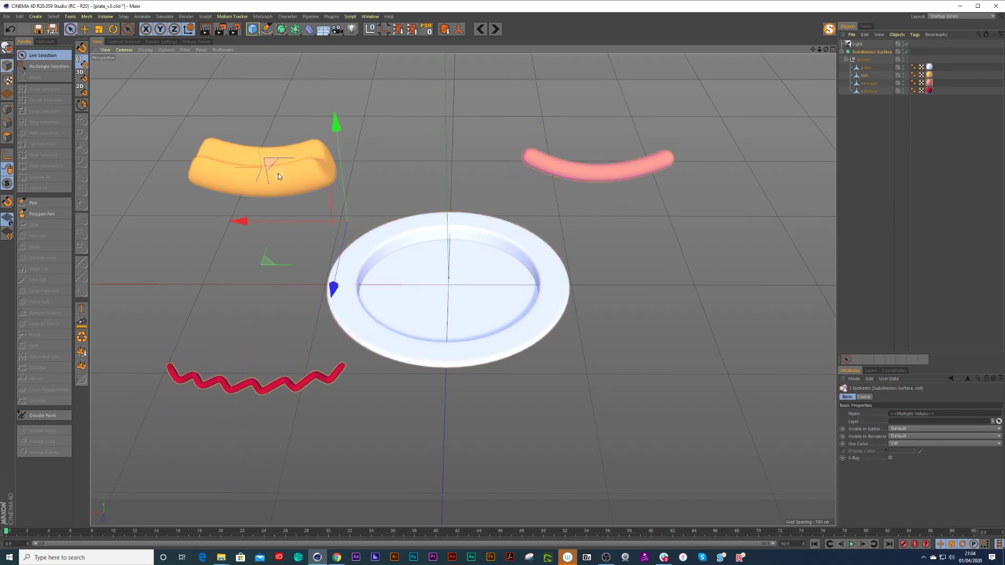
left_click(861, 76)
Nest the roll under the plate and set its position to 0, 0, 0.
left_click_drag(865, 72, 868, 67)
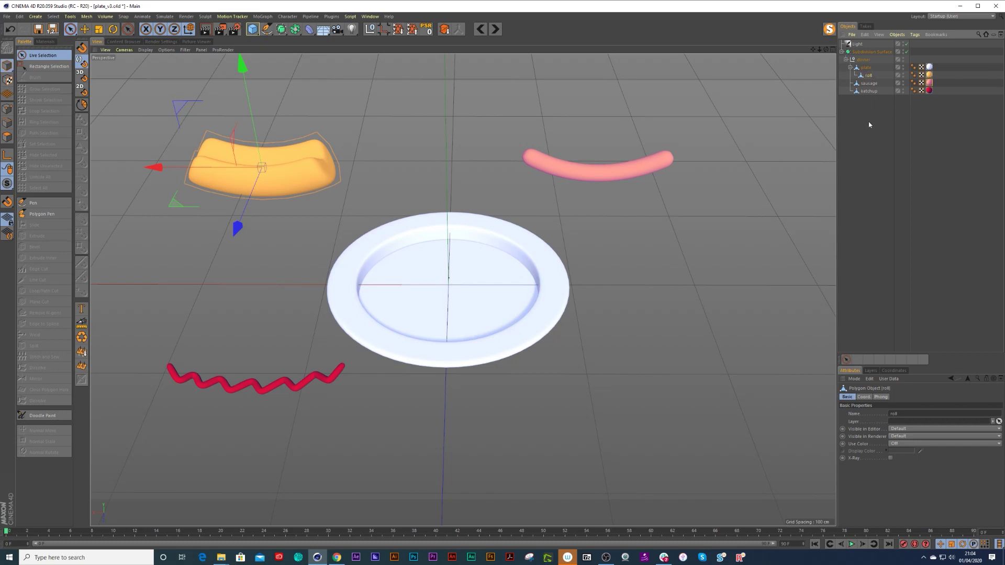
left_click(898, 370)
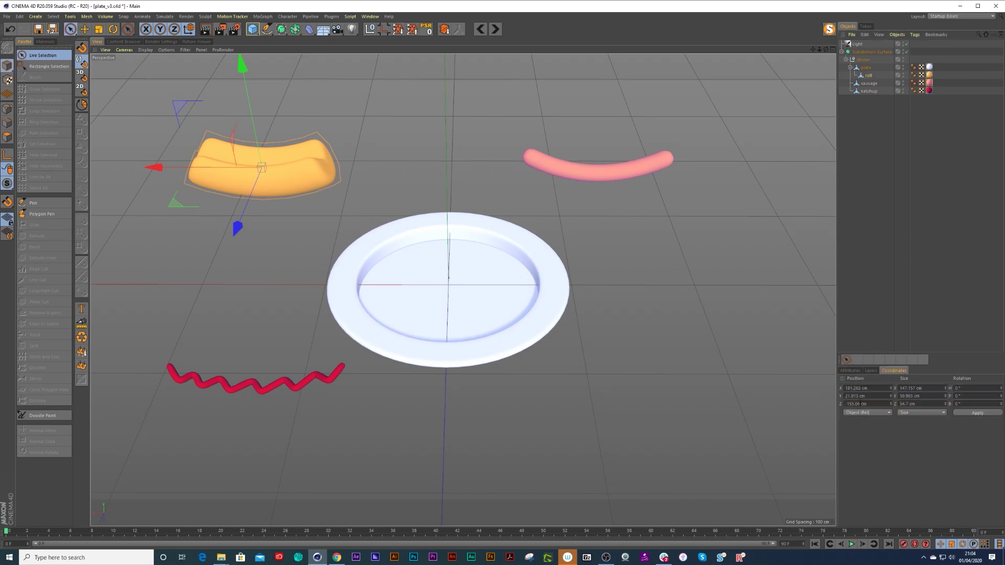
double_click(872, 389)
type("0")
key("Tab")
type("0")
key("Tab")
type("0")
left_click(961, 414)
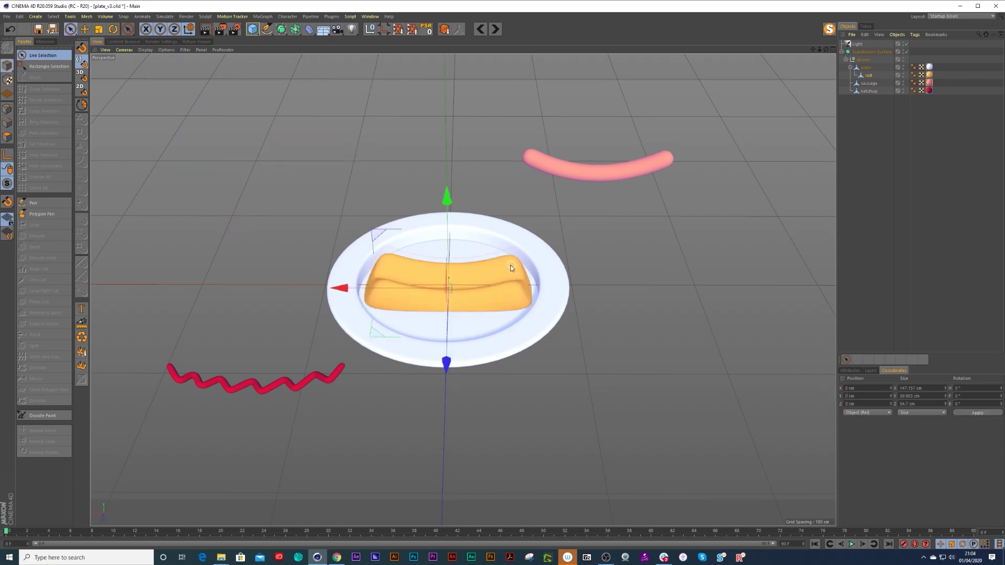
Orbit around the plate and isolate the roll on its own.
scroll(434, 292, "up", 3)
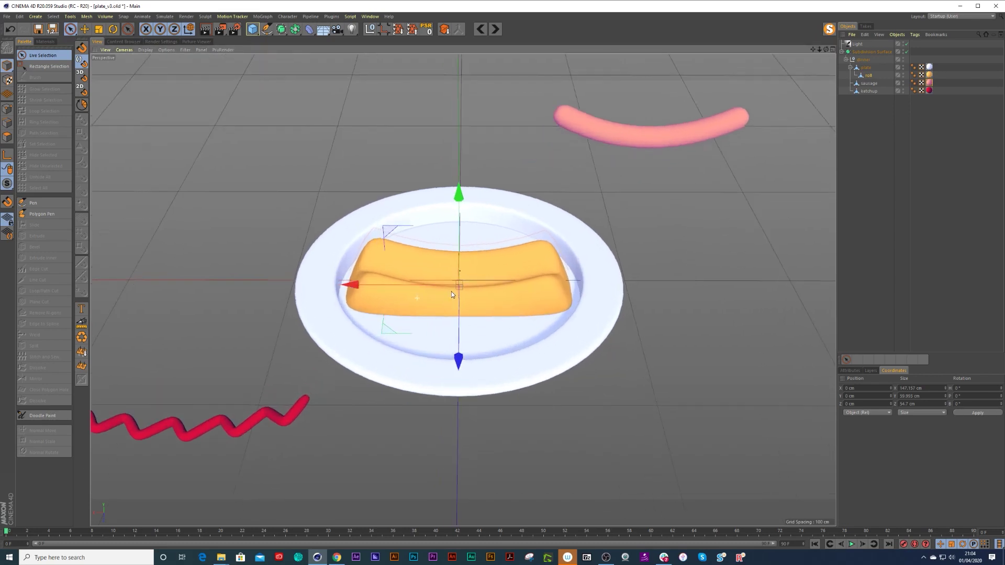
mouse_move(452, 294)
left_mouse_down("alt")
mouse_move(511, 278)
mouse_move(453, 300)
mouse_move(445, 194)
mouse_move(435, 305)
left_mouse_up("alt")
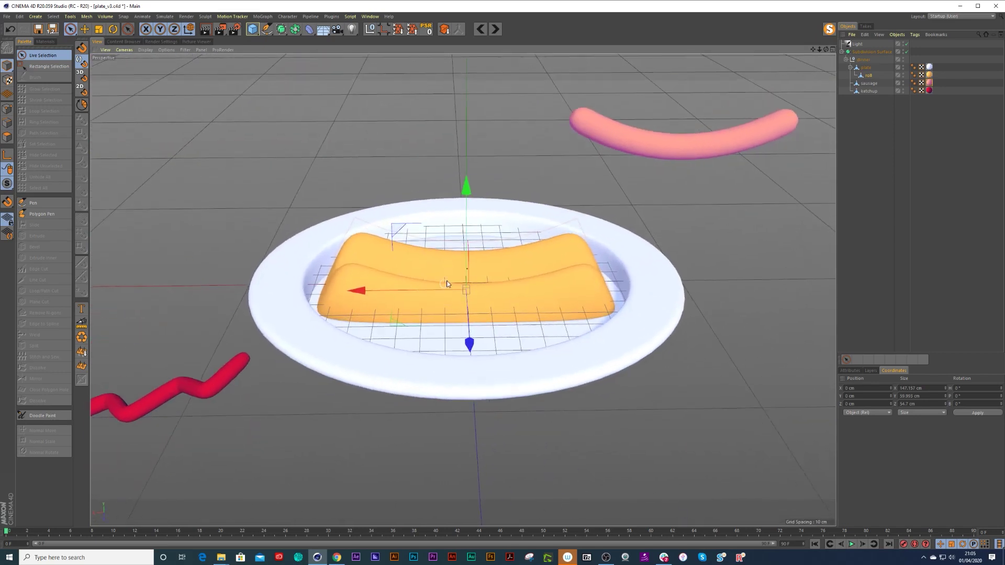
left_click(830, 32)
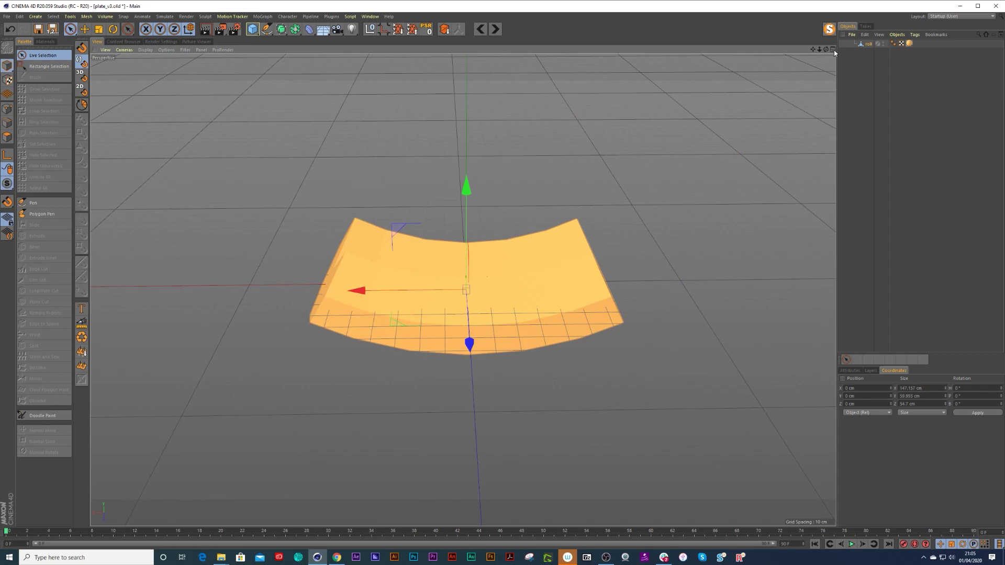
In four-view layout with everything unhidden, drag the roll down about 31.7 cm in the Front view.
left_click_drag(607, 221, 604, 184, "alt")
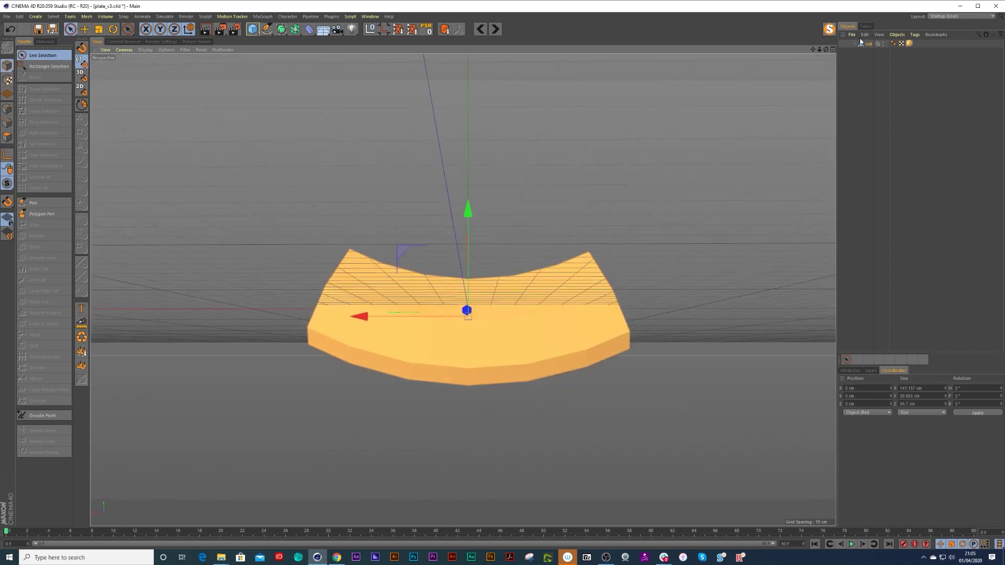
left_click(833, 49)
left_click(830, 30)
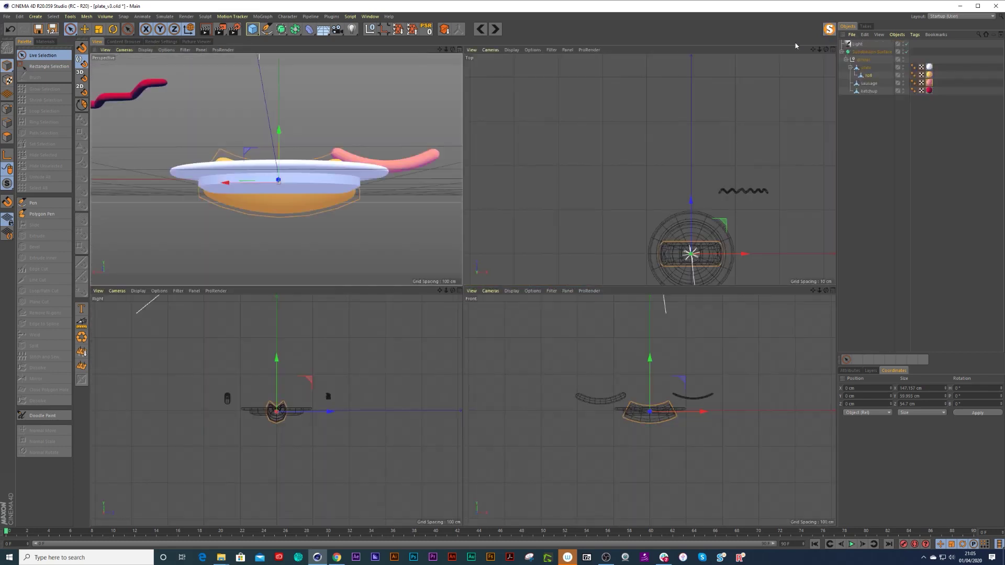
scroll(665, 395, "up", 5)
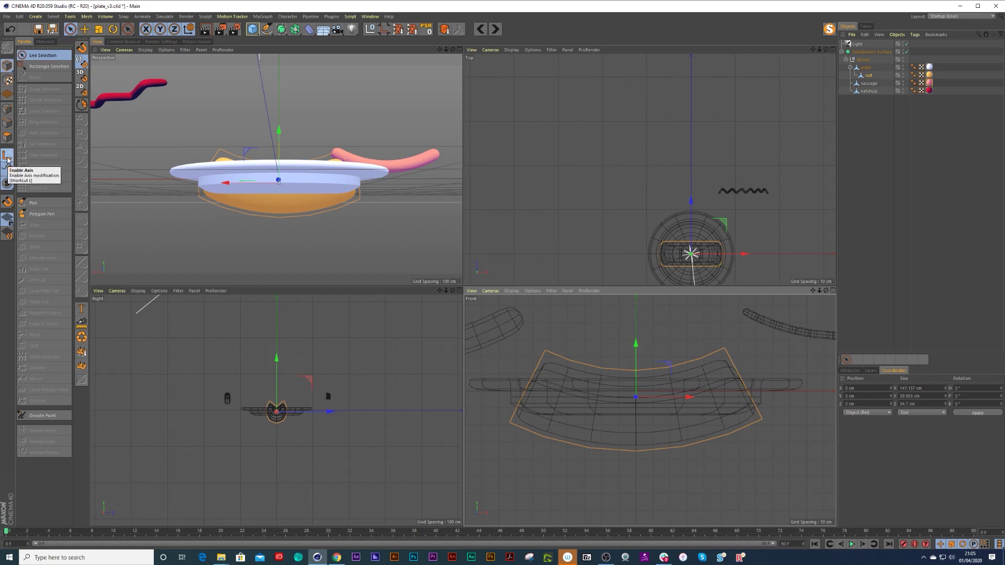
left_click_drag(637, 346, 635, 401)
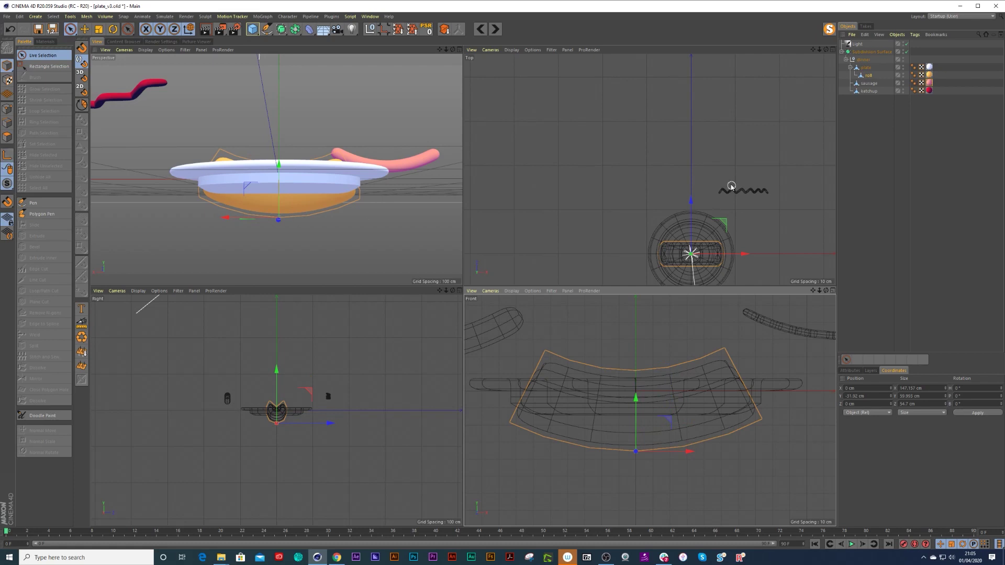
left_click(459, 50)
Set the roll's Y position to 0 cm so the bun rests on top of the plate.
left_click_drag(479, 125, 783, 142, "alt")
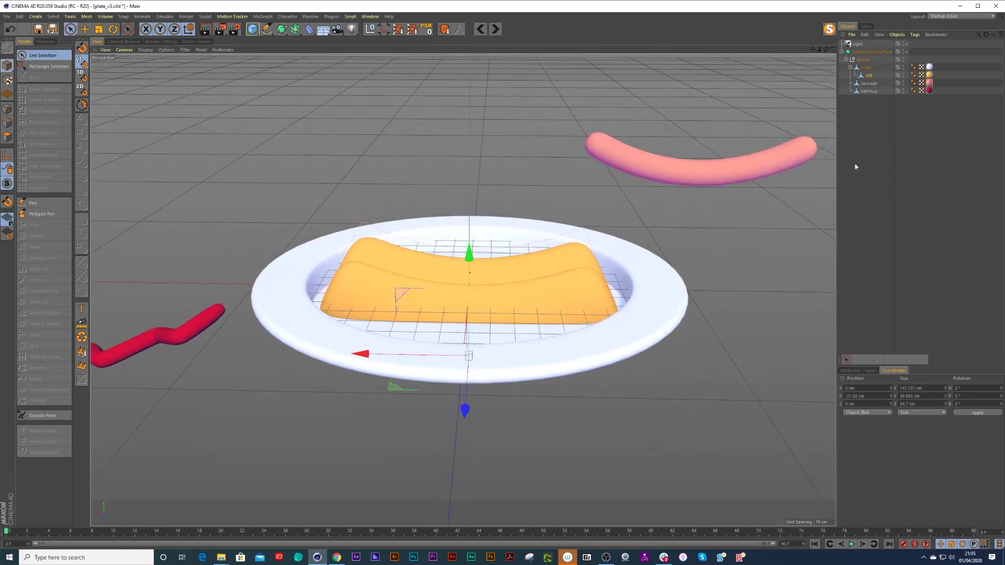
left_click_drag(869, 396, 834, 397)
type("0")
left_click(994, 413)
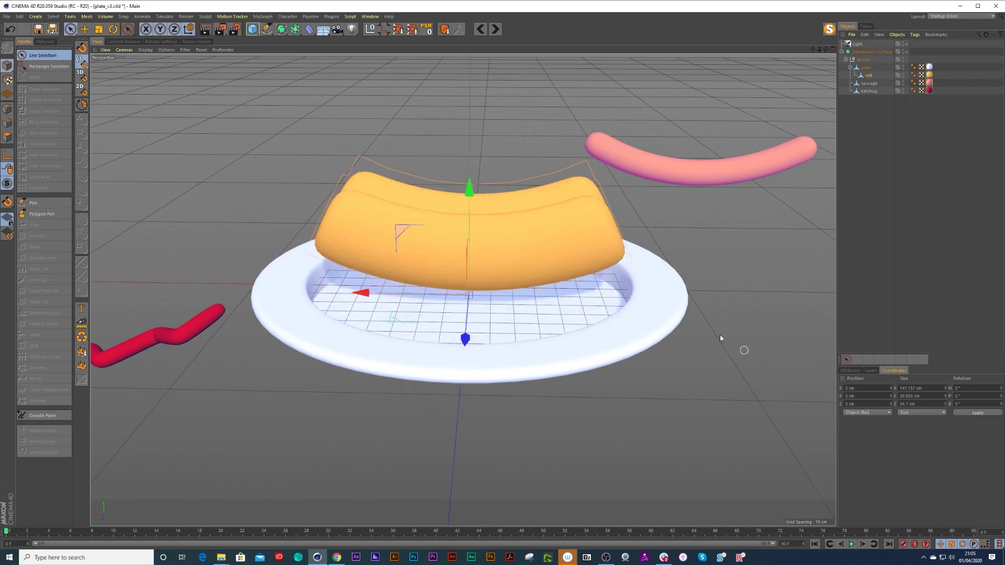
left_click_drag(501, 289, 494, 265, "alt")
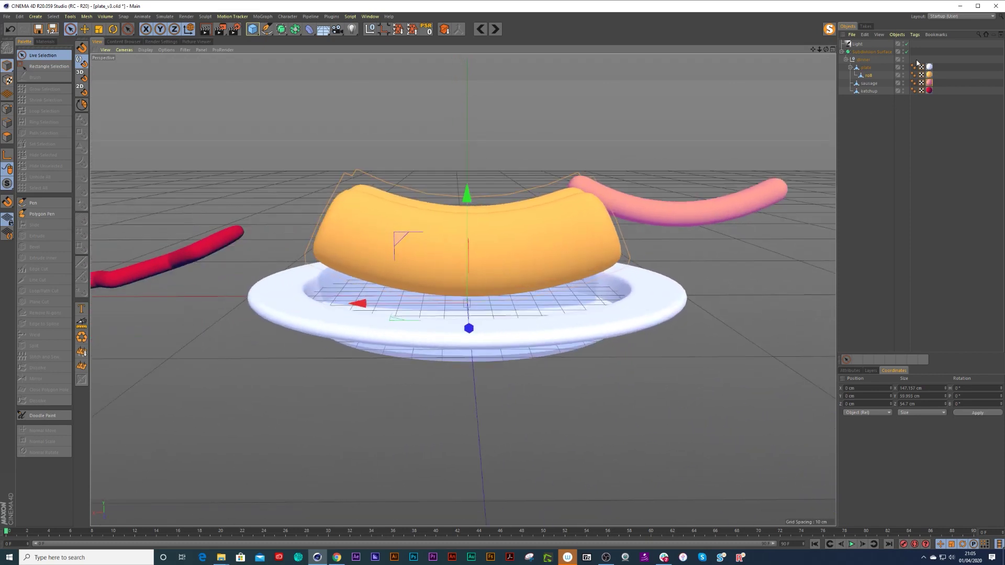
left_click(861, 66)
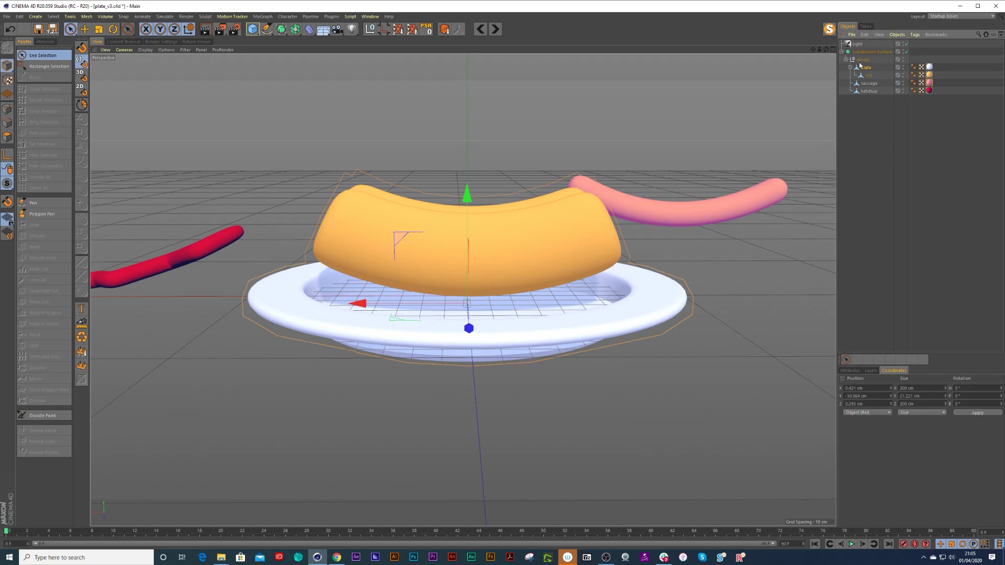
In the four-view layout, move the plate's axis down about 6 cm to Y 21.202 cm.
left_click(832, 49)
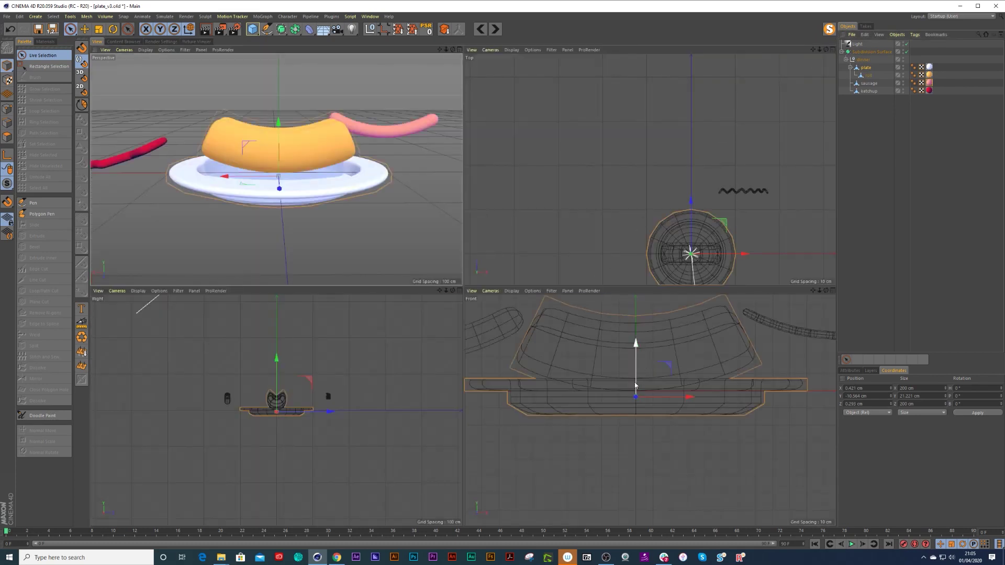
scroll(633, 385, "up", 3)
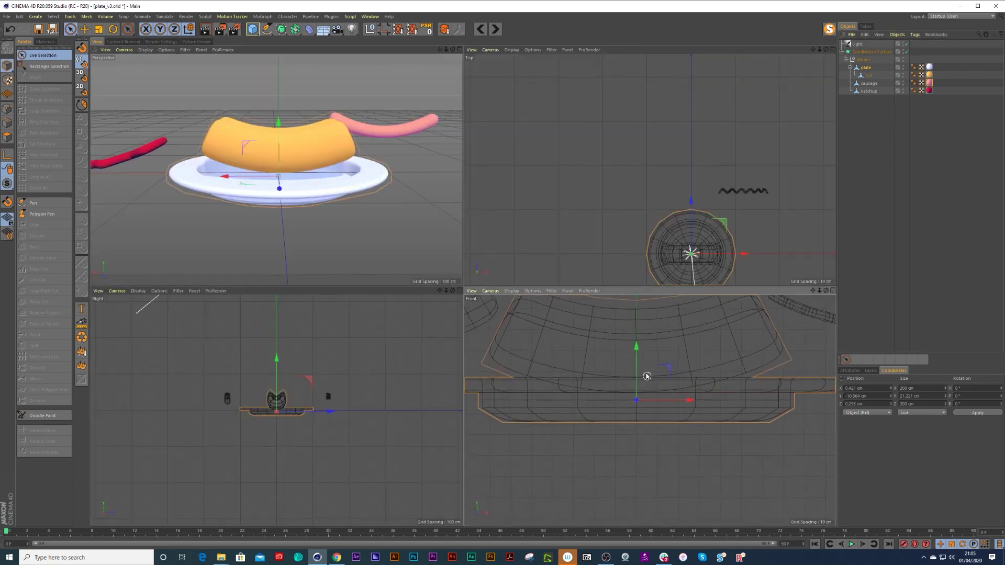
left_click(7, 159)
left_click_drag(636, 349, 635, 373)
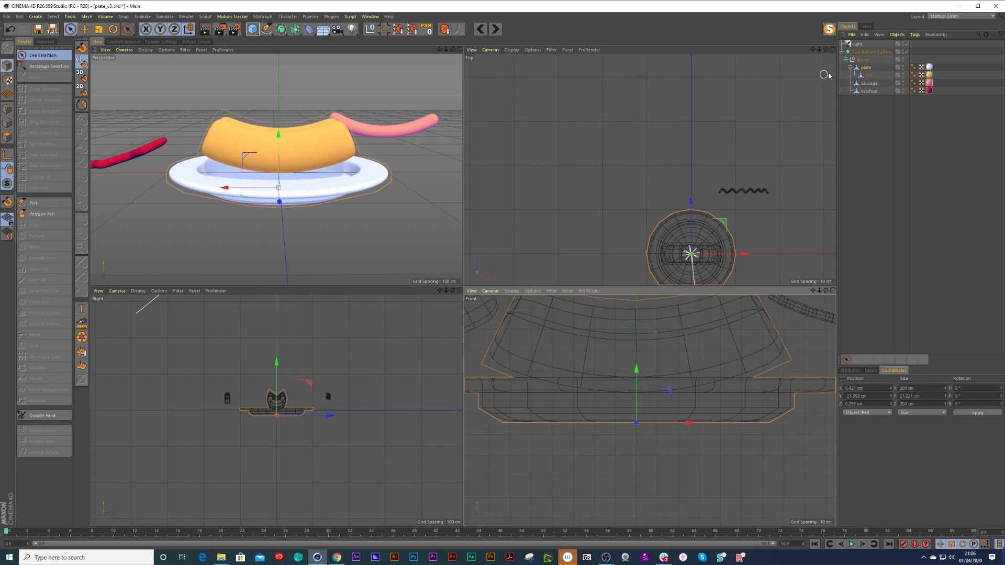
Set the roll's Y position to 0 cm.
left_click(866, 76)
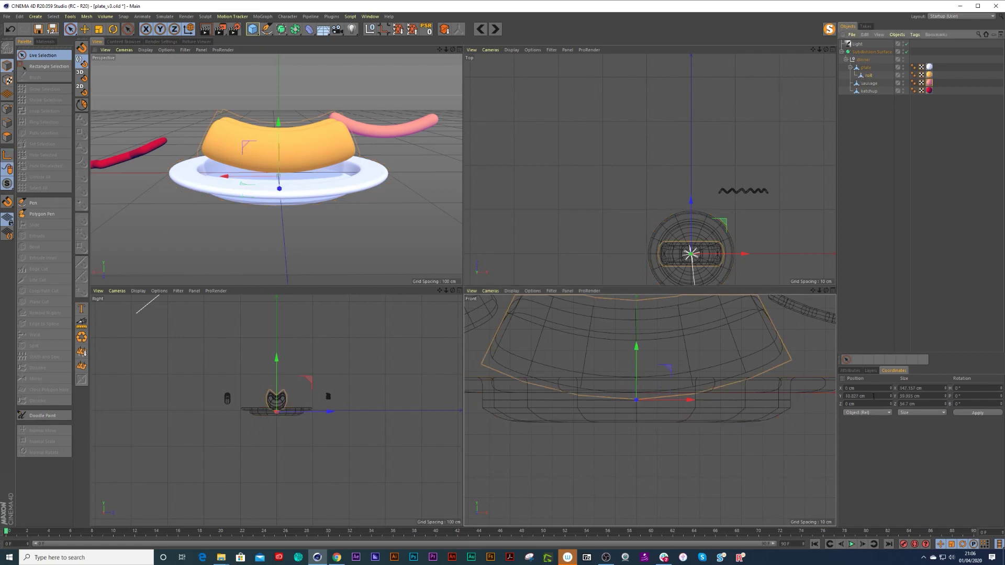
left_click(873, 396)
type("0")
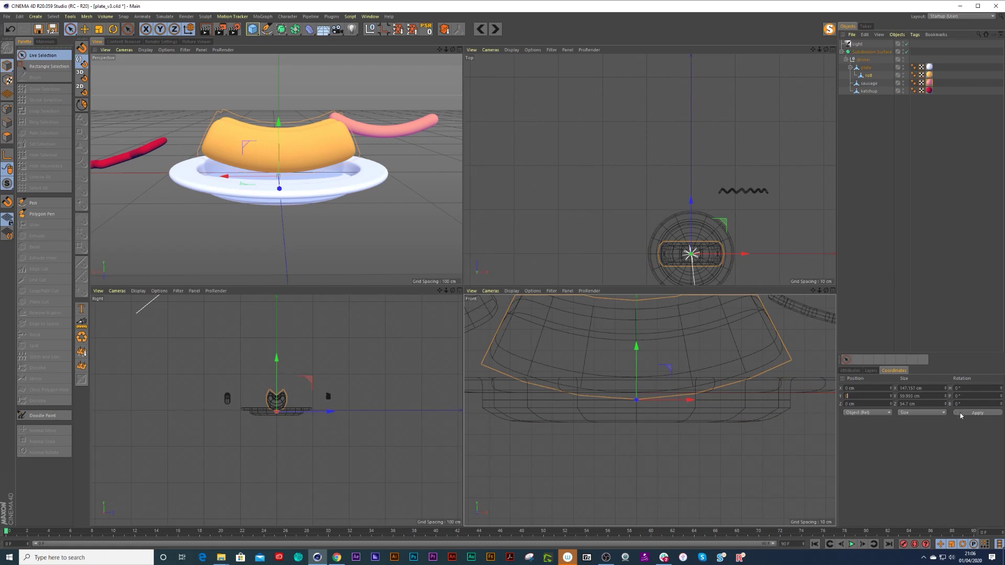
left_click(961, 414)
Maximise the perspective view and orbit down to a low angle on the plate.
left_click(459, 50)
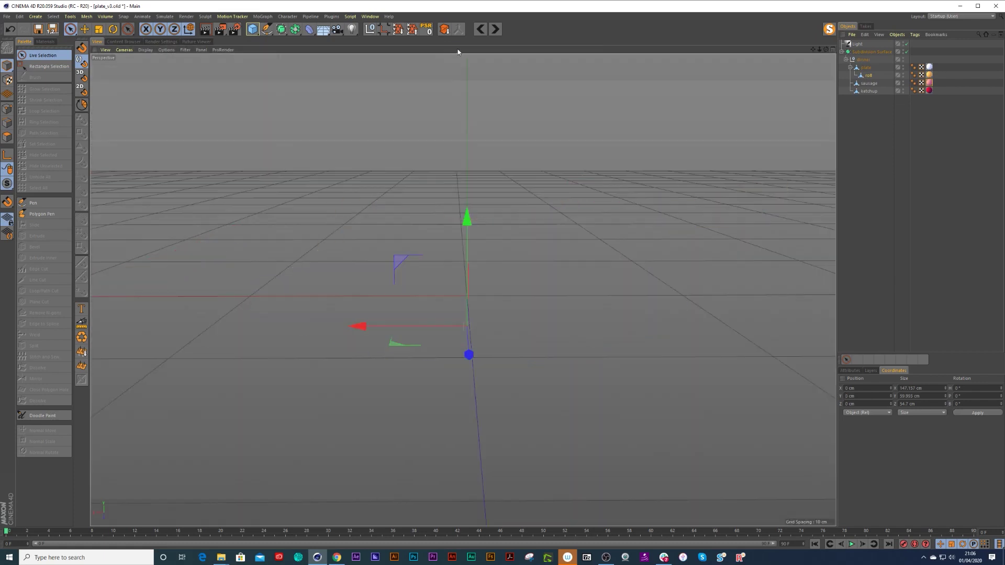
left_click_drag(458, 51, 432, 335, "alt")
scroll(438, 321, "down", 3)
scroll(432, 297, "up", 3)
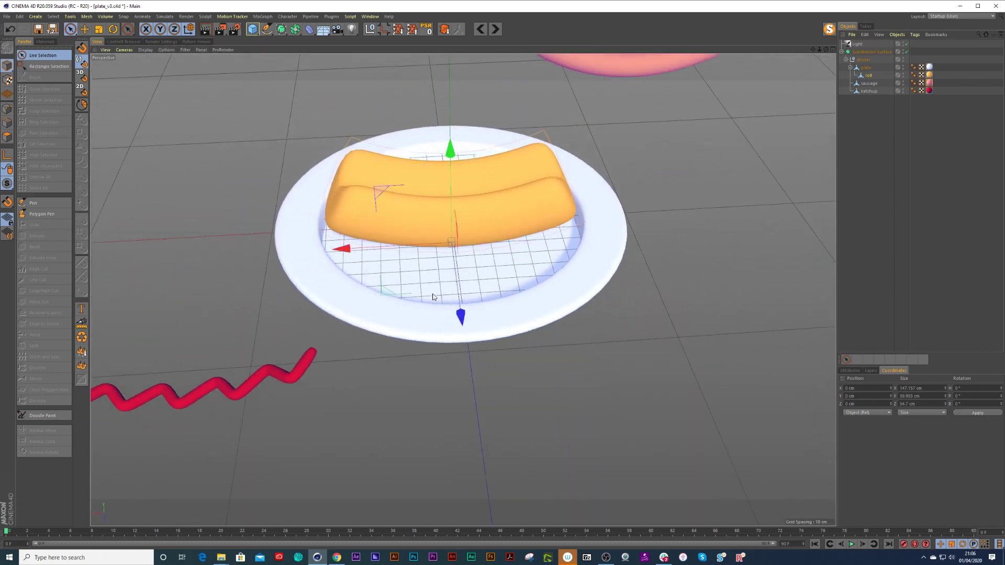
scroll(433, 297, "down", 3)
left_click_drag(463, 359, 477, 291, "alt")
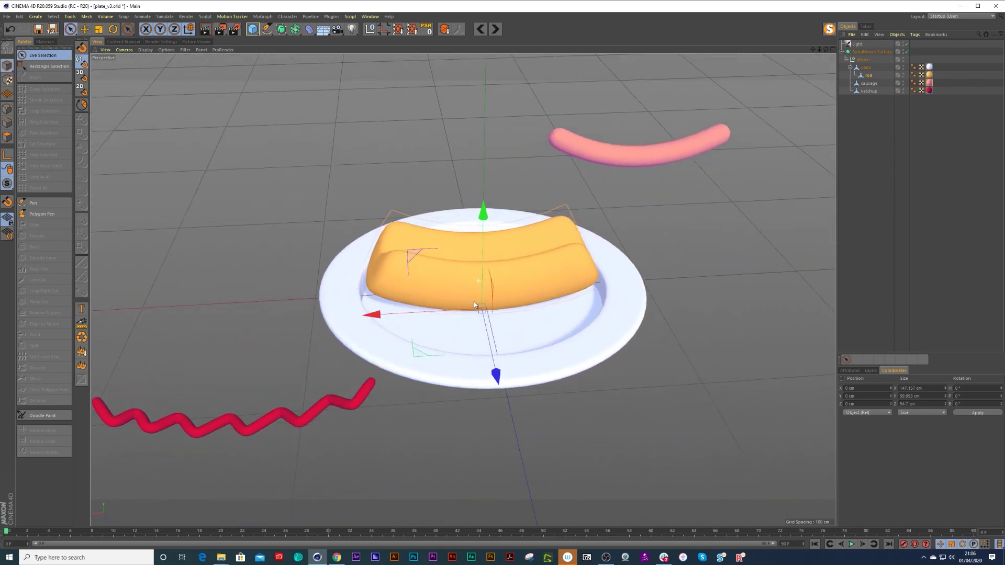
scroll(478, 291, "down", 4)
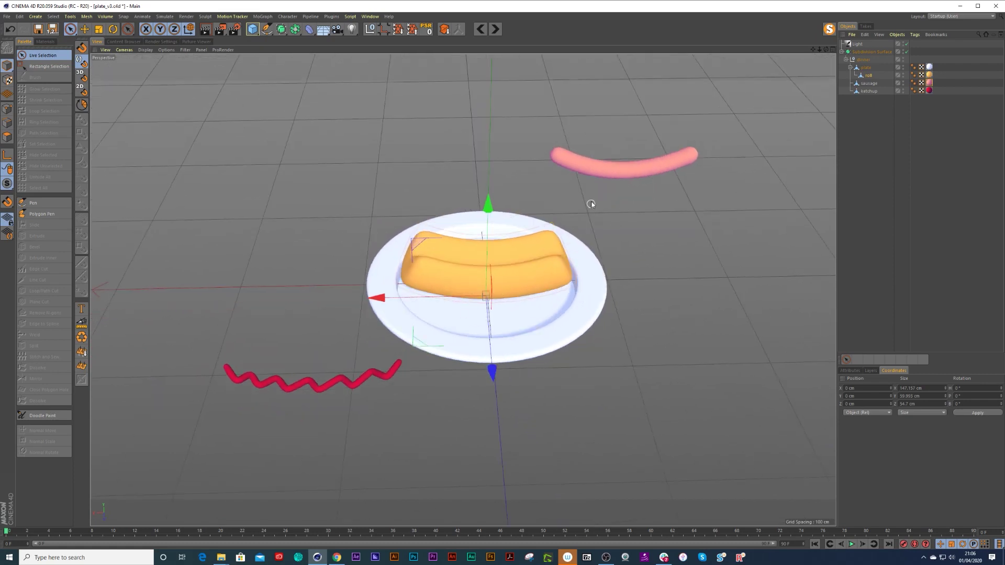
left_click(629, 168)
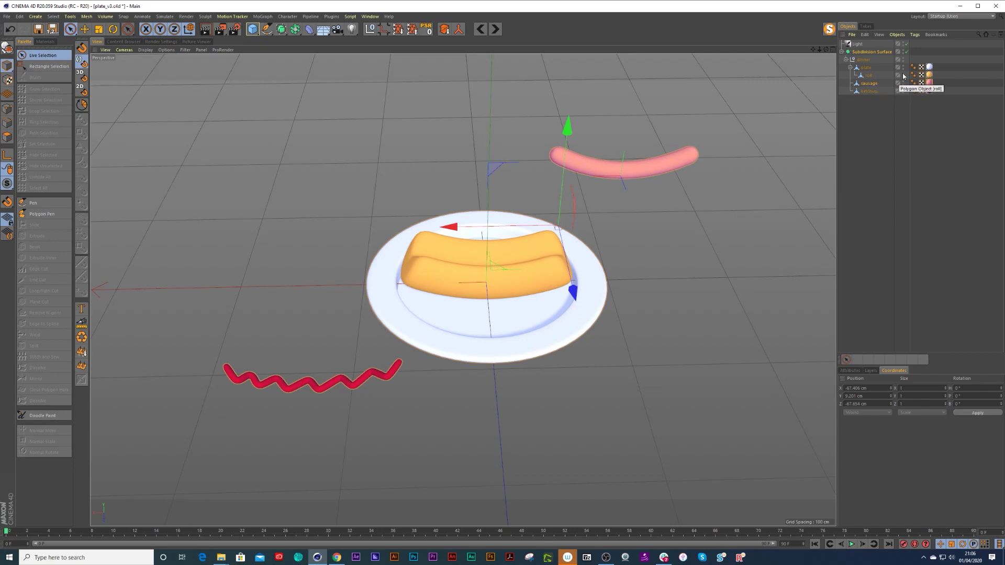
Add a Constraint tag to the sausage and delete the stray tag from the Subdivision Surface.
left_click(914, 35)
mouse_move(919, 47)
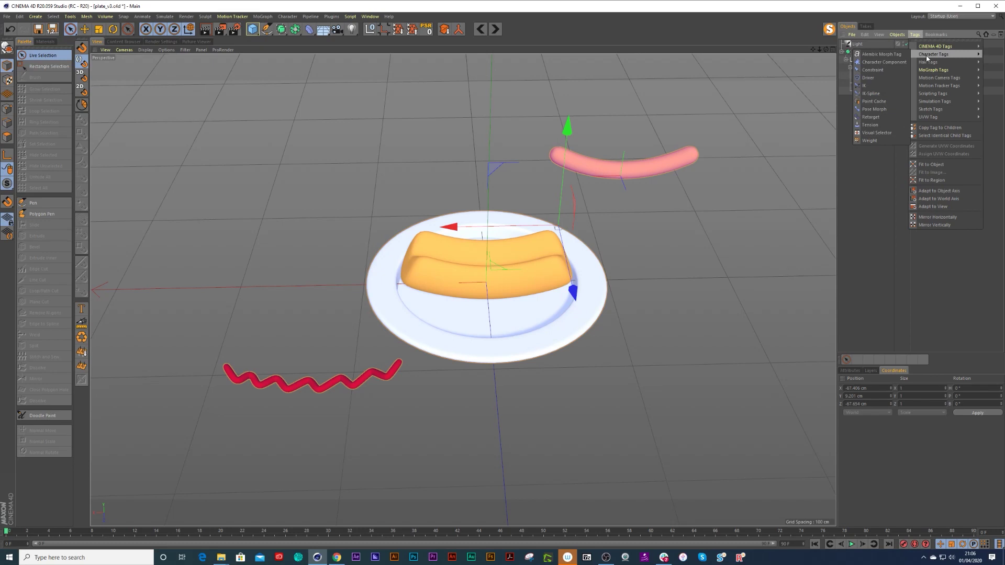
left_click(872, 74)
left_click(916, 54)
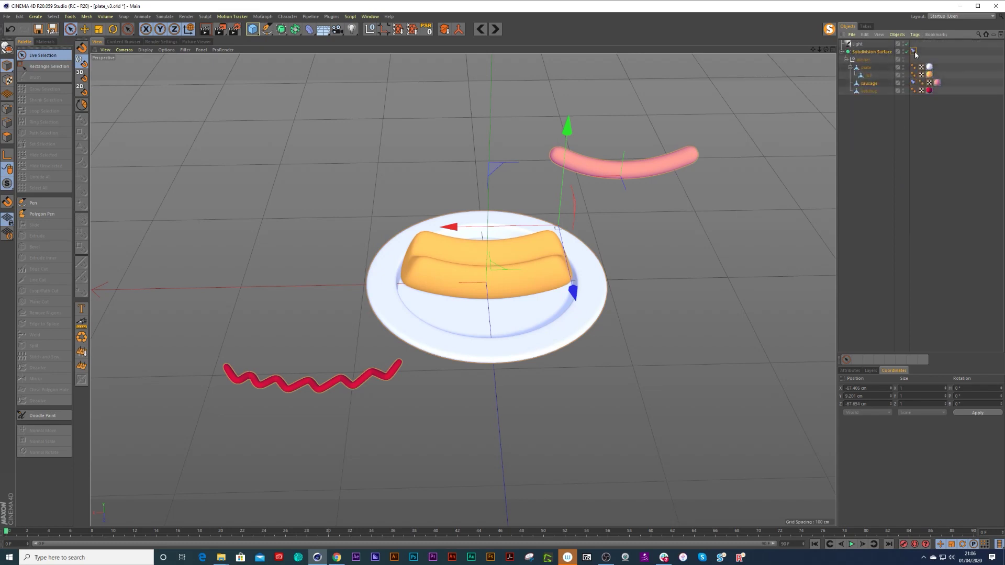
key("Delete")
Turn on the PSR constraint and set the roll as its target.
left_click(847, 370)
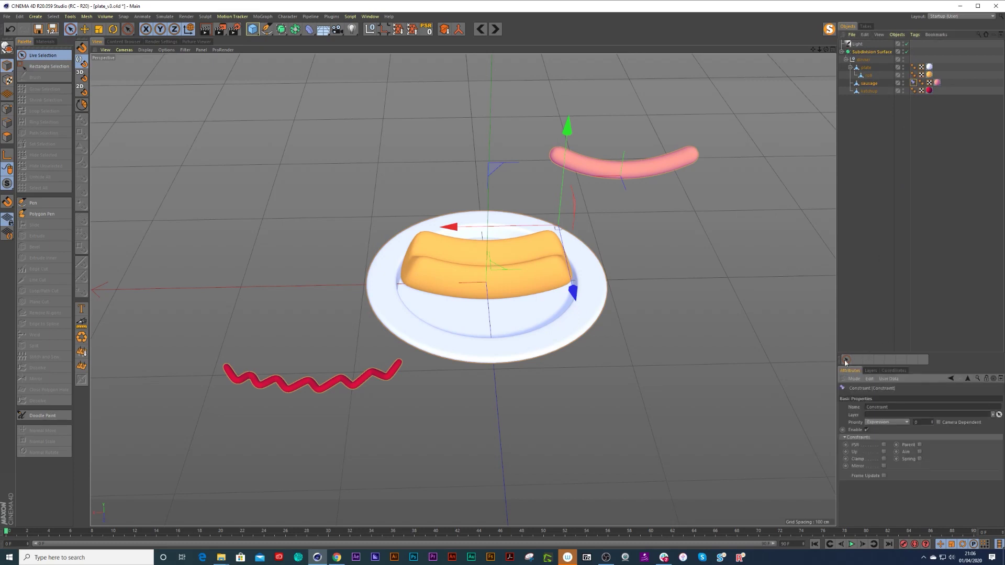
left_click(883, 445)
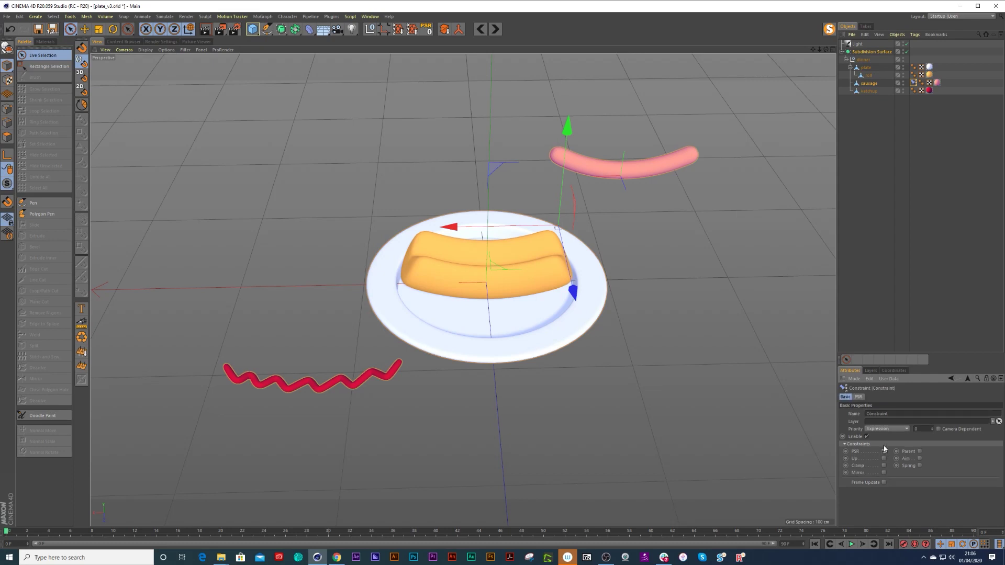
left_click(858, 398)
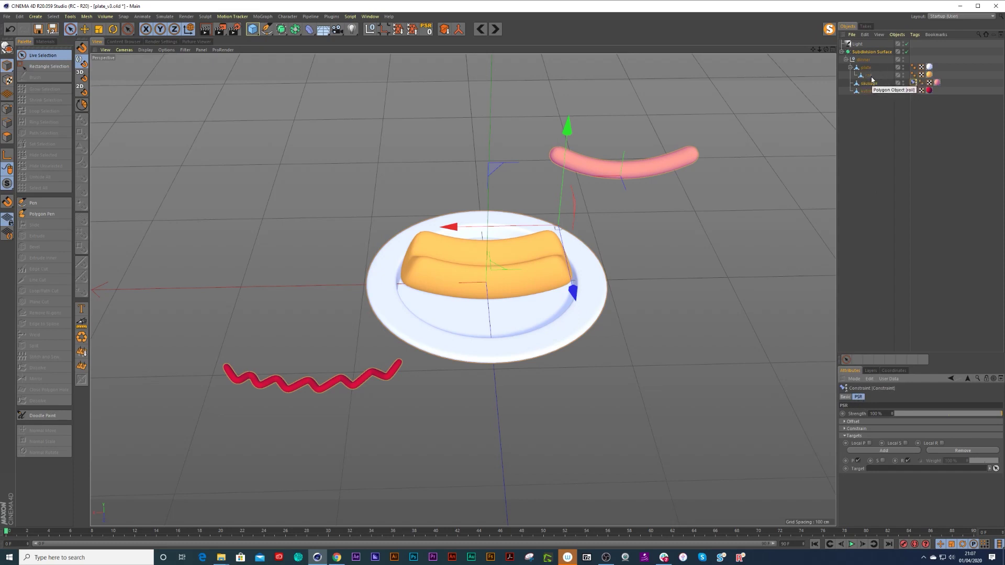
left_click_drag(871, 78, 881, 473)
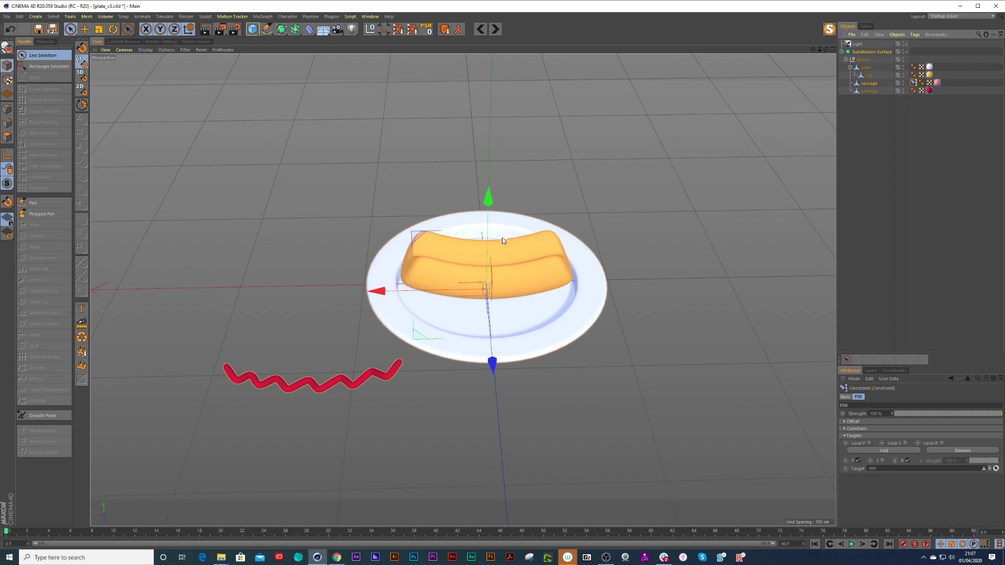
scroll(503, 249, "up", 2)
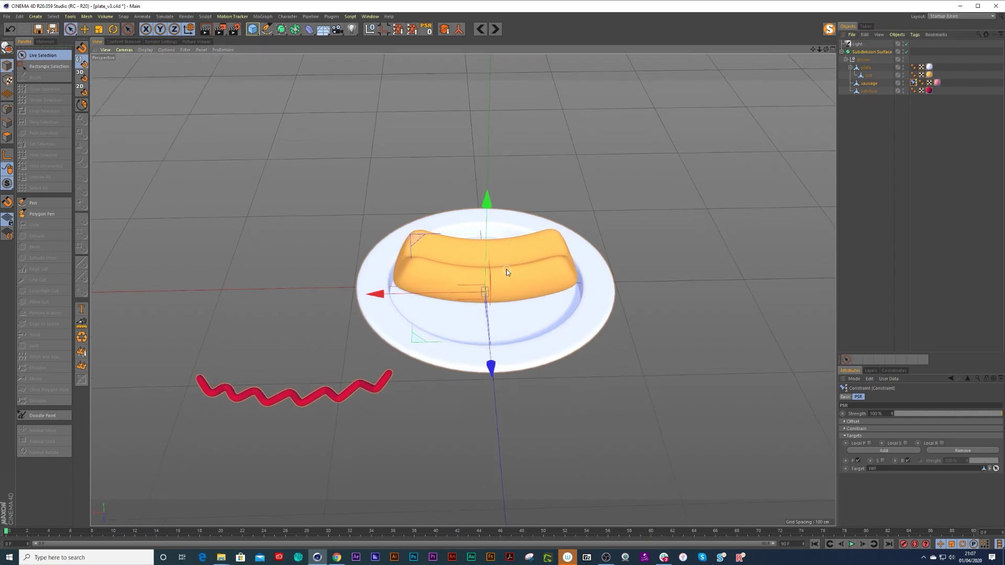
left_click_drag(507, 272, 367, 249, "alt")
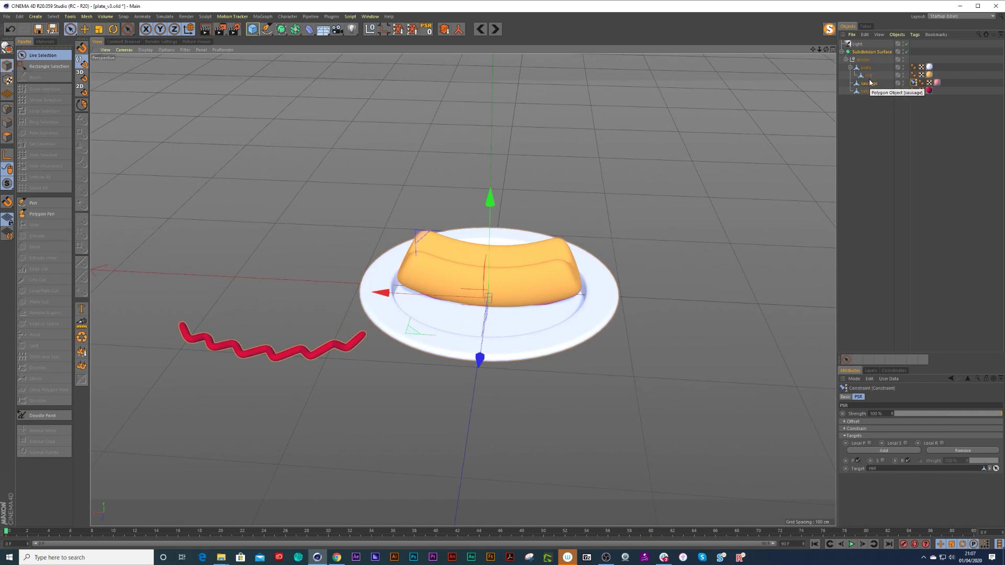
Move the roll out from under the plate and review the sausage's constraint settings.
left_click(872, 75)
left_click_drag(872, 70, 872, 64)
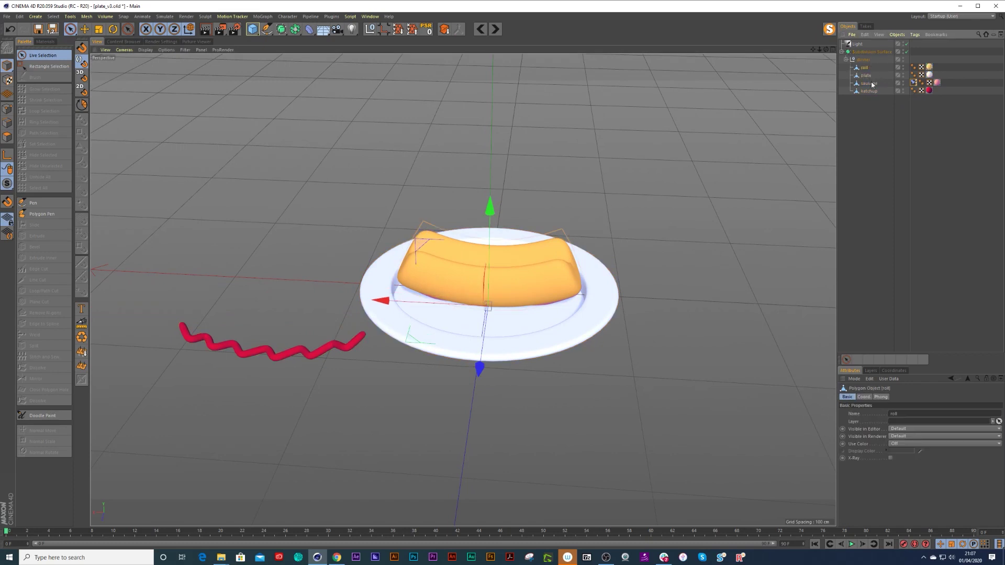
left_click(913, 83)
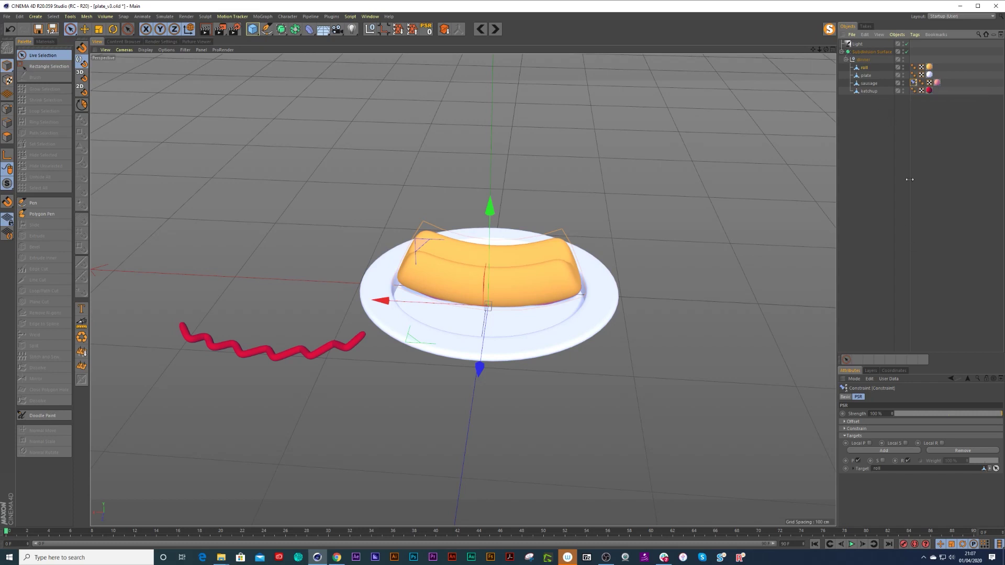
left_click(845, 397)
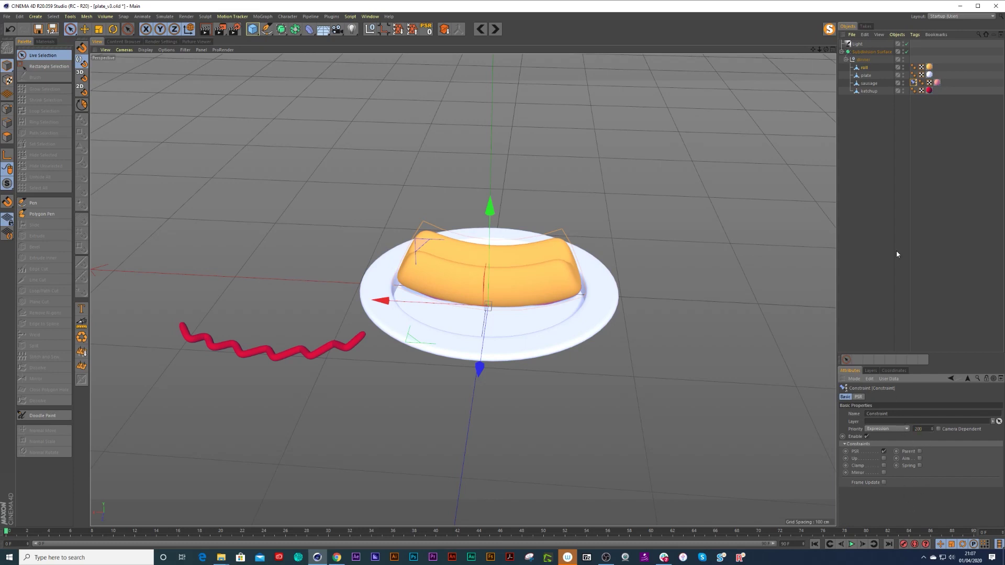
Try lifting the sausage out of the roll, then undo the move.
left_click_drag(671, 282, 651, 286, "alt")
left_click_drag(497, 214, 491, 187)
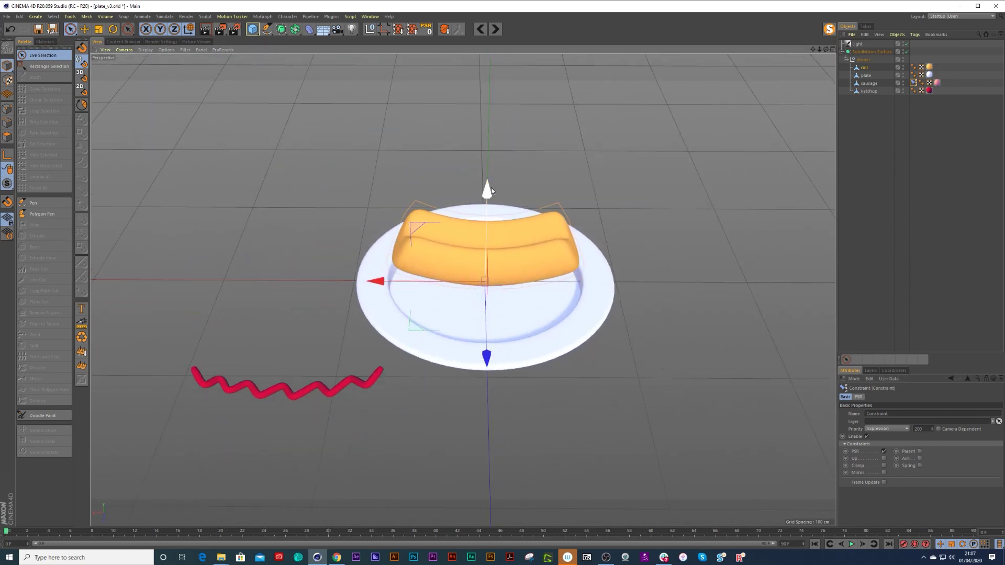
key("ctrl+z")
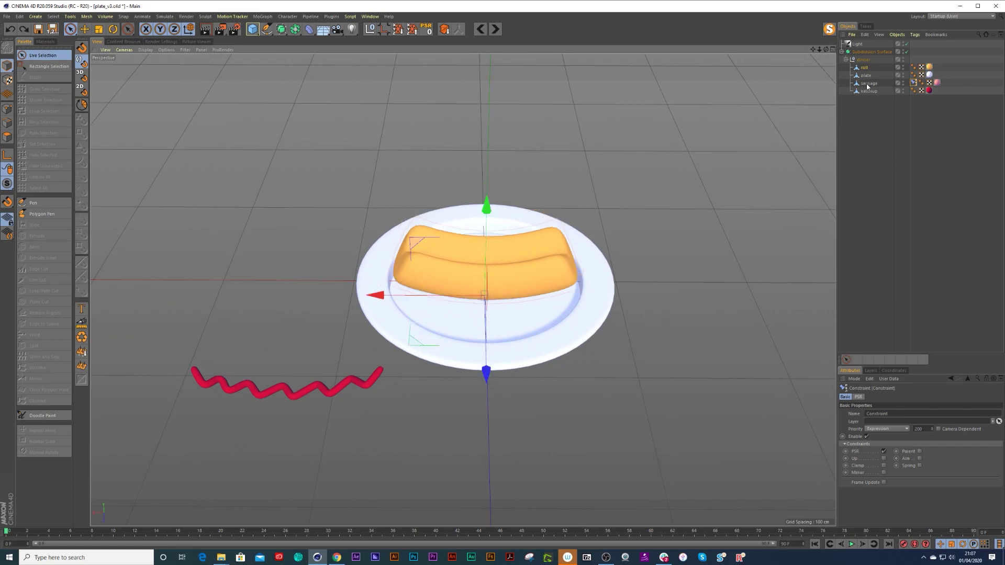
Delete the sausage's extra tag, test lifting the sausage again, and undo it.
left_click(868, 83)
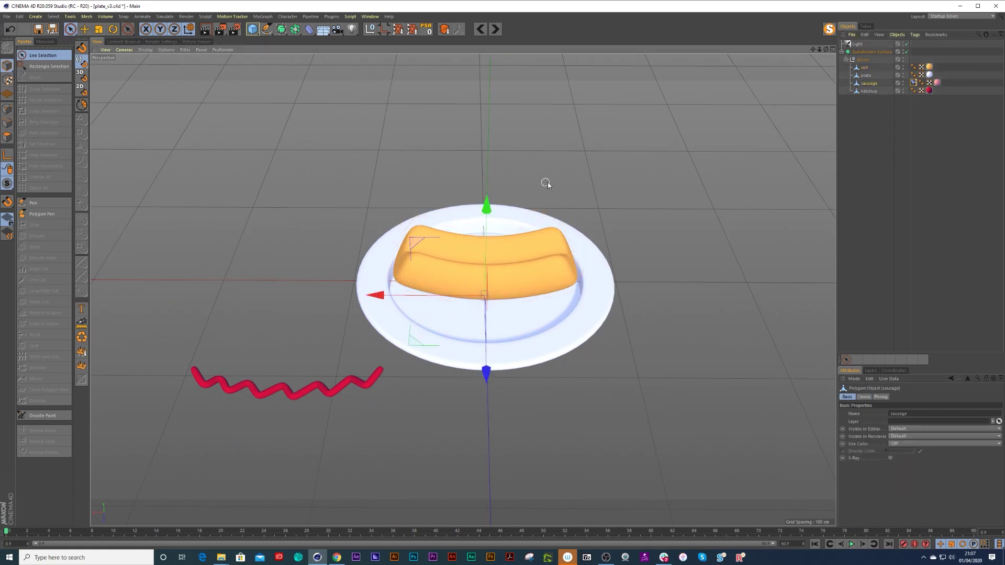
left_click(921, 83)
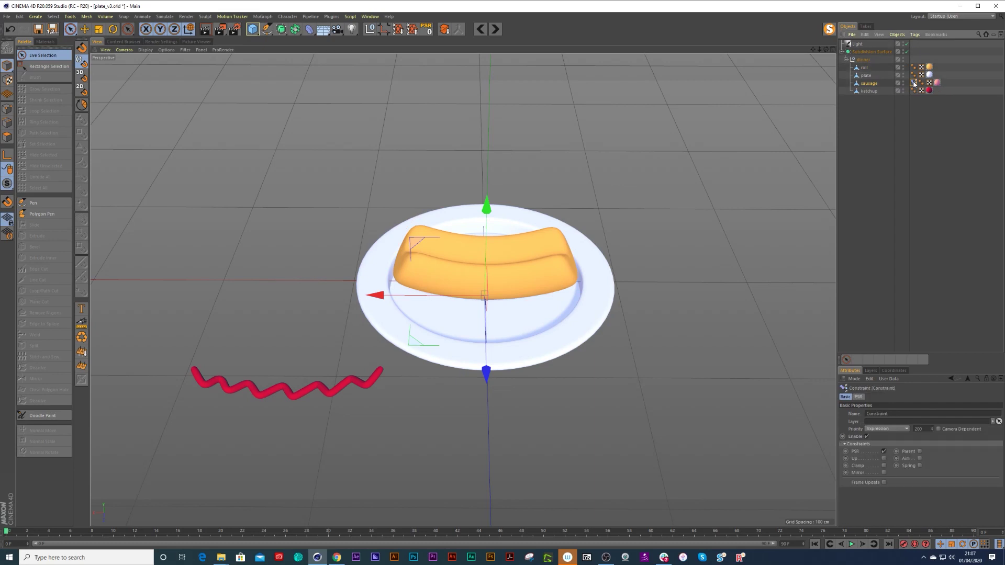
key("Delete")
left_click_drag(490, 209, 492, 177)
key("ctrl+z")
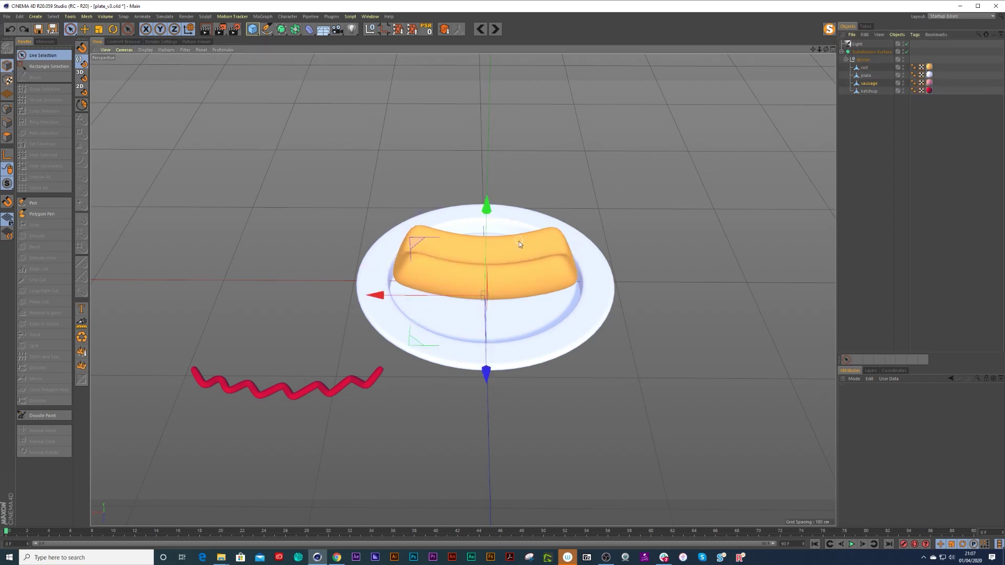
left_click_drag(498, 283, 523, 279, "alt")
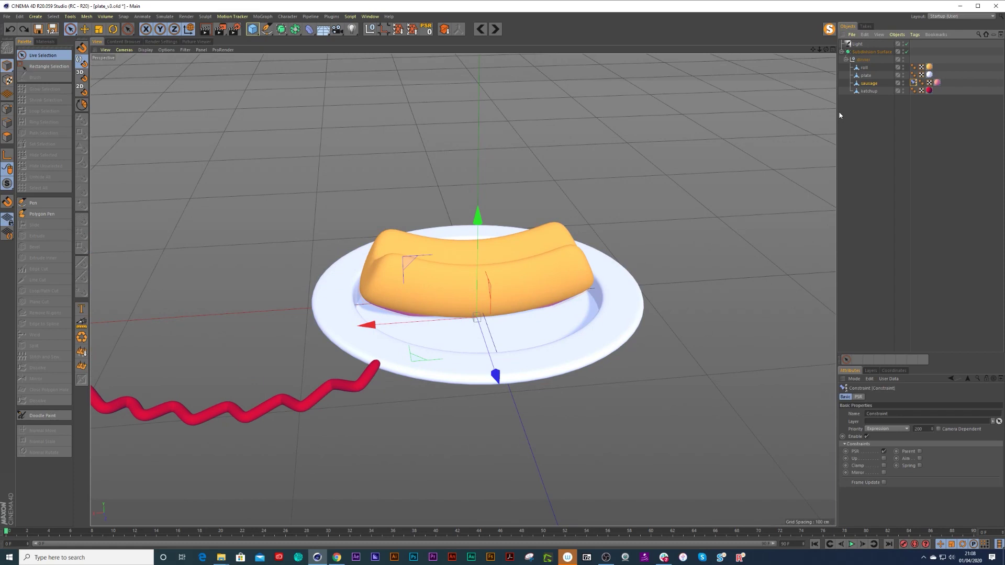
Snap the sausage onto the roll.
left_click(865, 70)
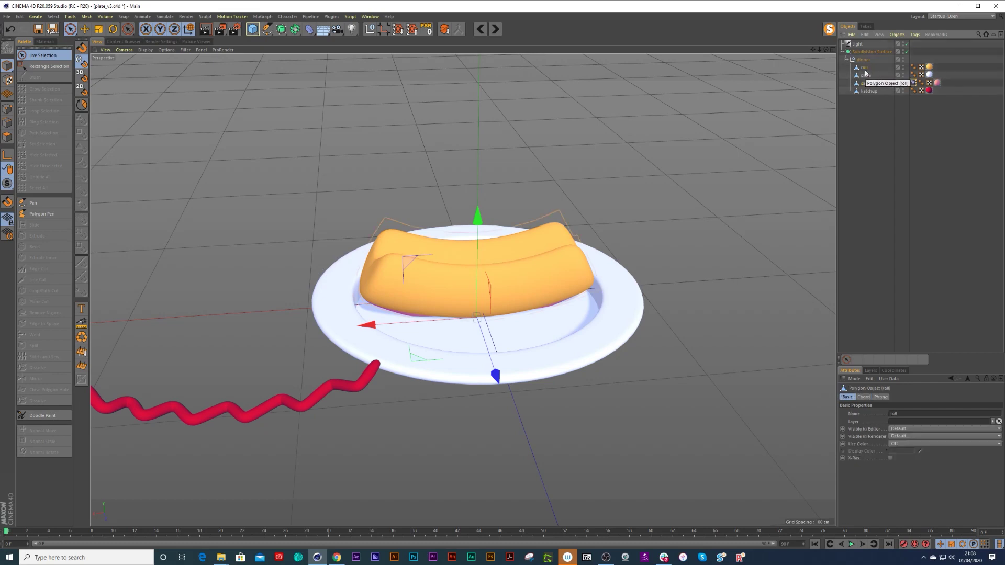
left_click(385, 29)
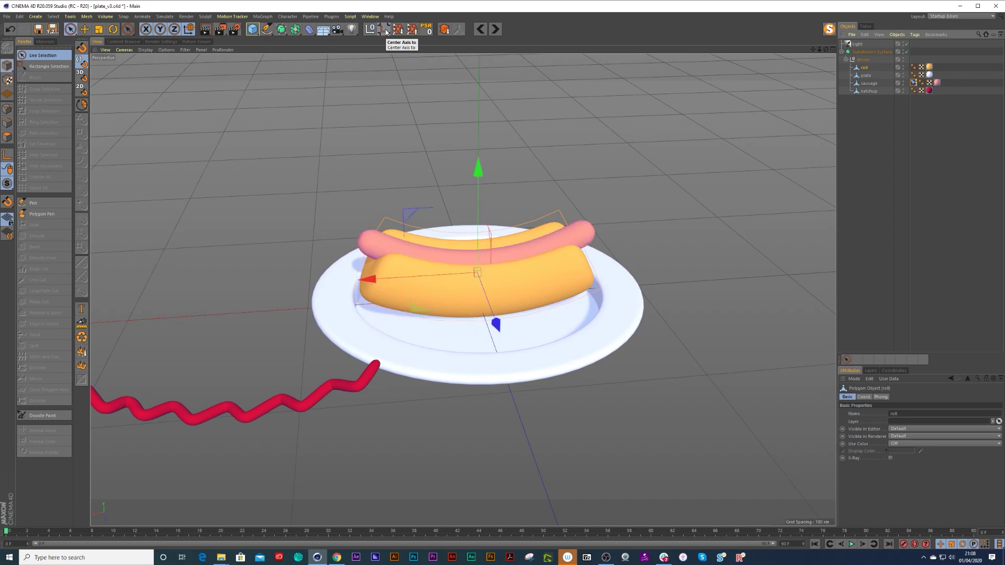
left_click_drag(561, 325, 535, 268, "alt")
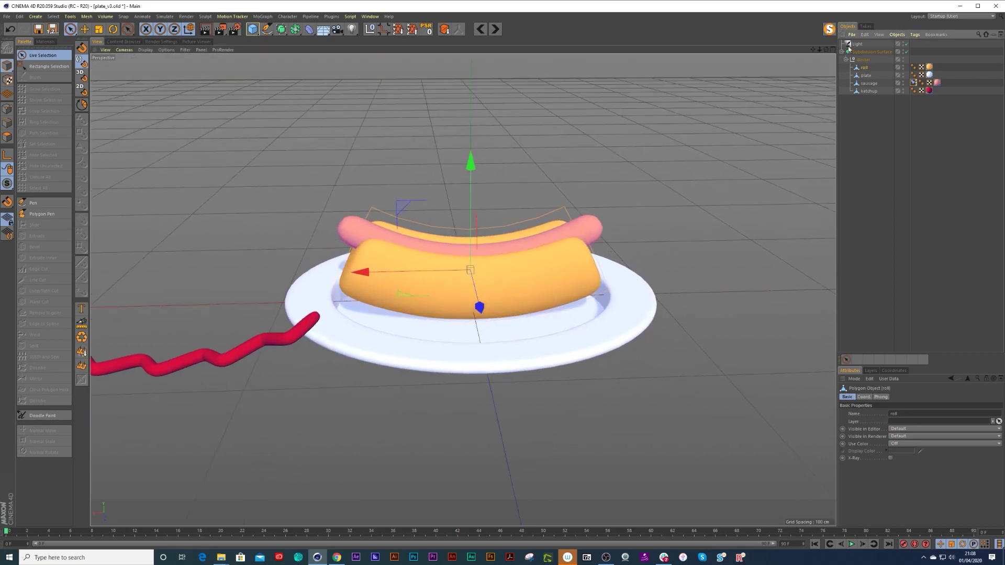
Isolate the roll, move its axis below the mesh, then recentre the axis on the mesh.
left_click(829, 30)
left_click_drag(515, 248, 508, 236, "alt")
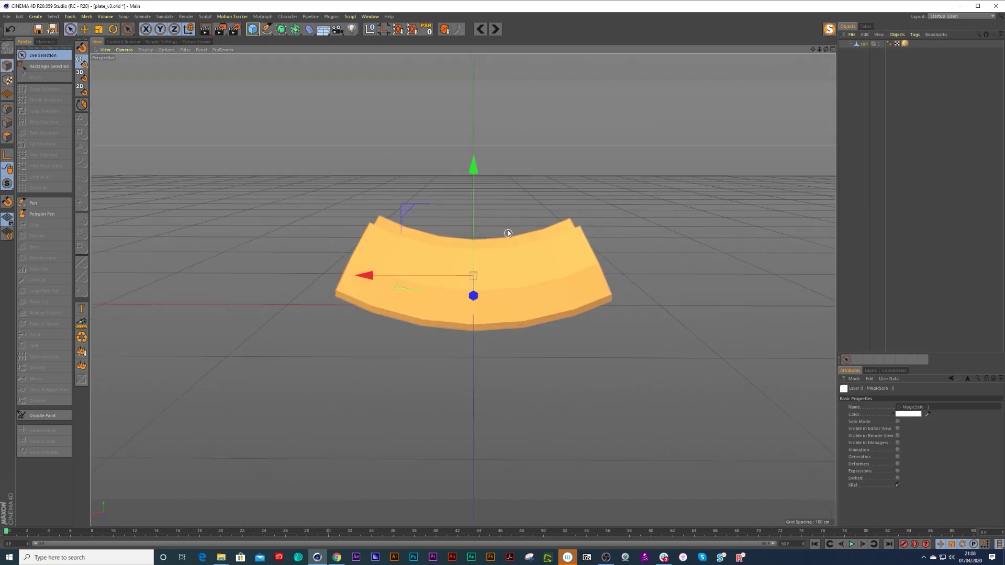
left_click(7, 155)
left_click_drag(474, 166, 478, 278)
left_click(7, 155)
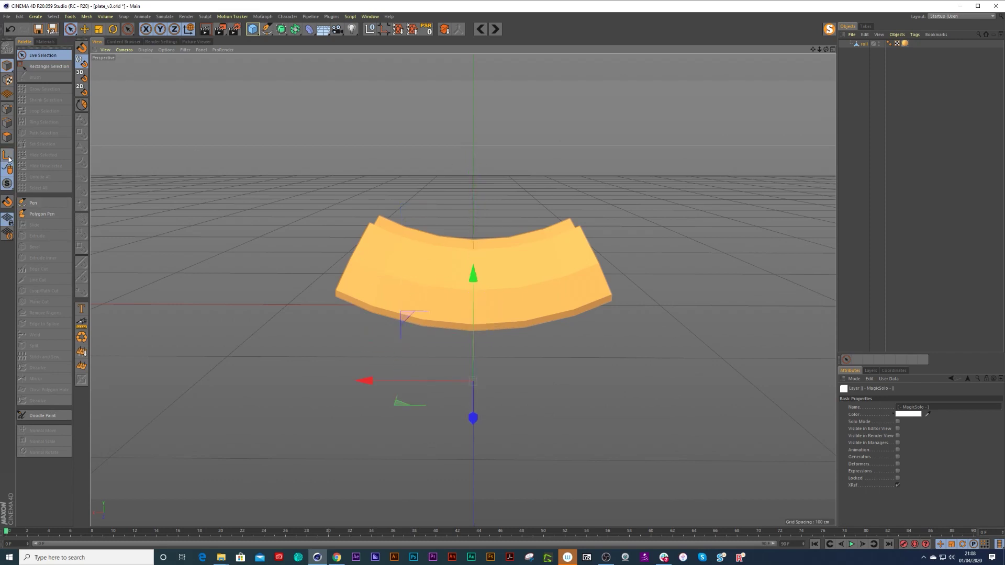
left_click(384, 31)
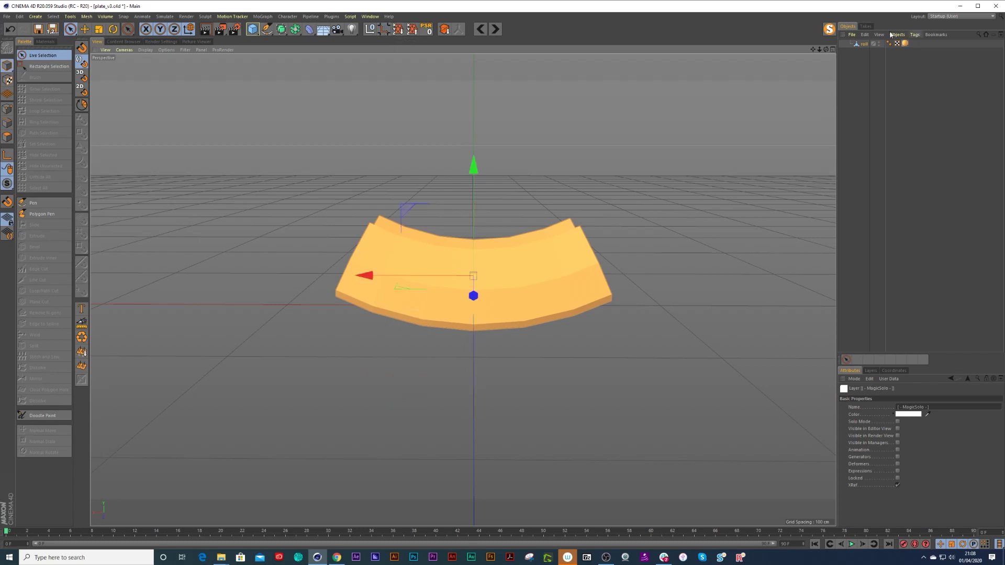
Unhide the plate, sausage and ketchup and zoom toward the hot dog.
left_click(829, 29)
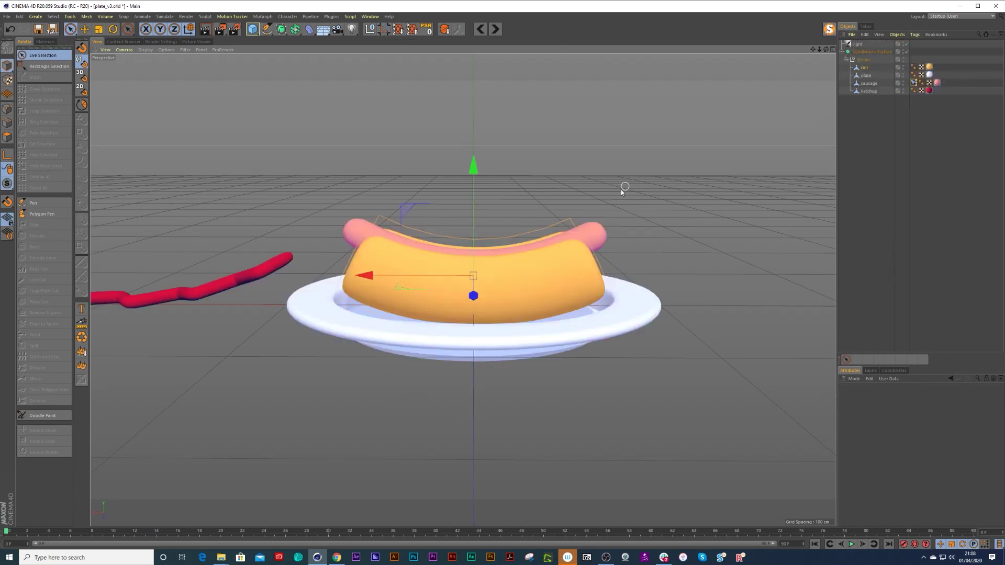
left_click_drag(620, 189, 466, 259, "alt")
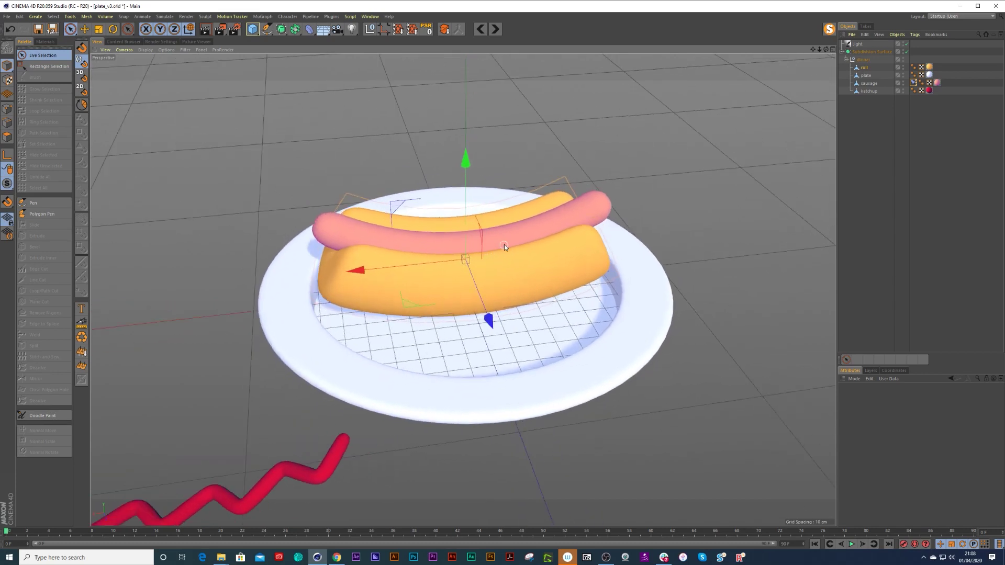
scroll(504, 244, "down", 3)
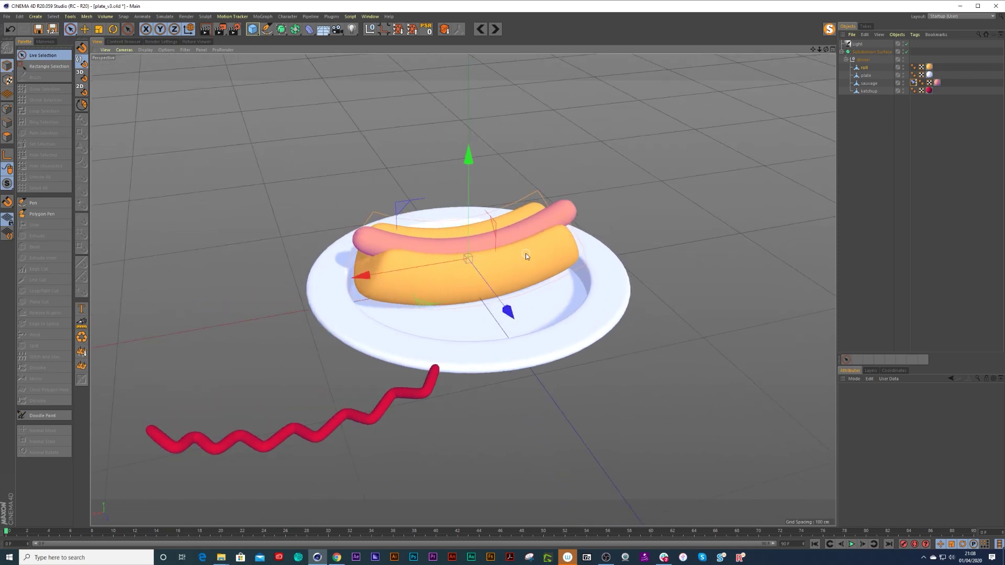
mouse_move(480, 260)
left_mouse_down("alt")
mouse_move(493, 234)
mouse_move(498, 251)
mouse_move(478, 266)
left_mouse_up("alt")
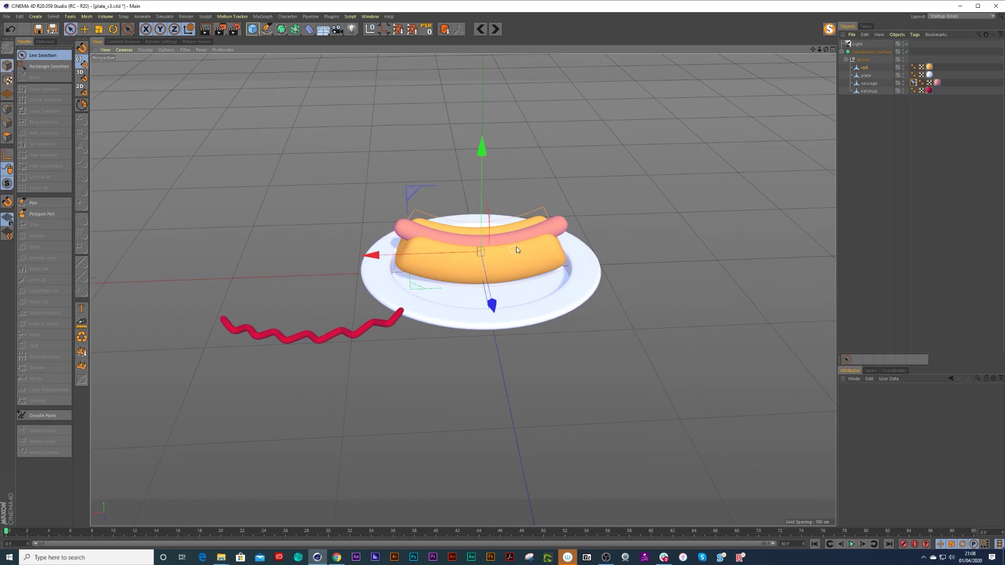
Parent the ketchup under the sausage and snap it on top with Reset PSR.
left_click(869, 91)
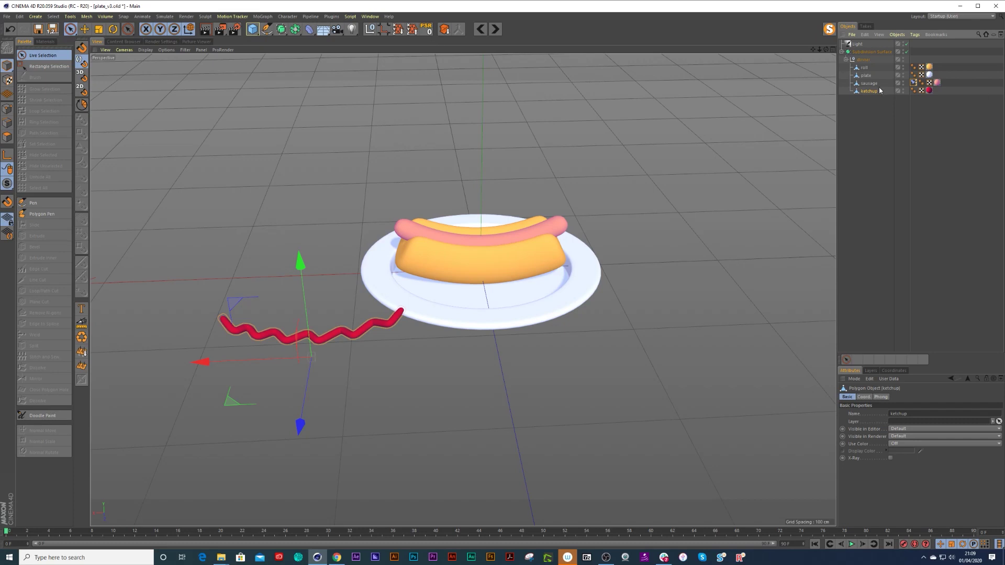
left_click_drag(868, 93, 870, 84)
left_click(428, 31)
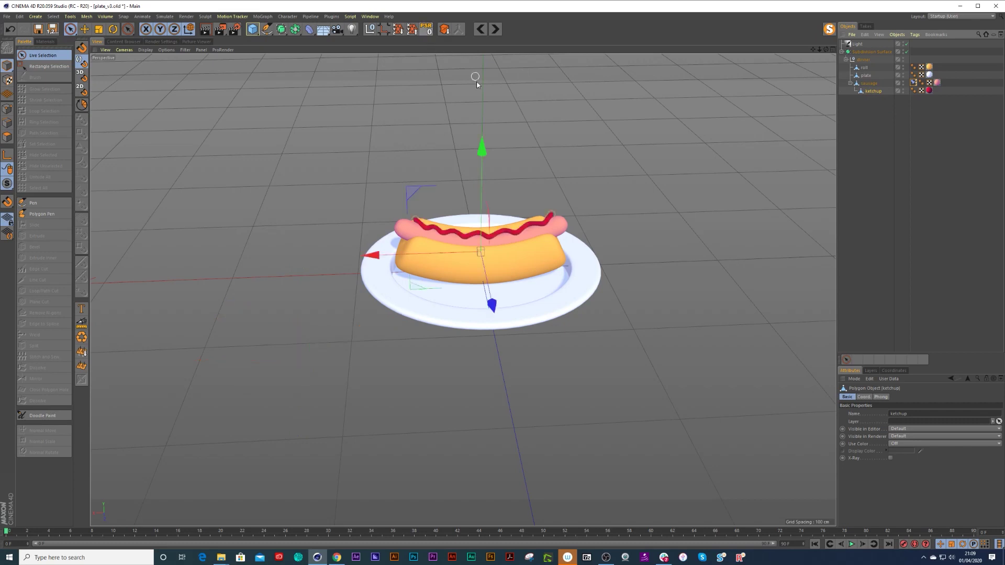
scroll(490, 240, "up", 5)
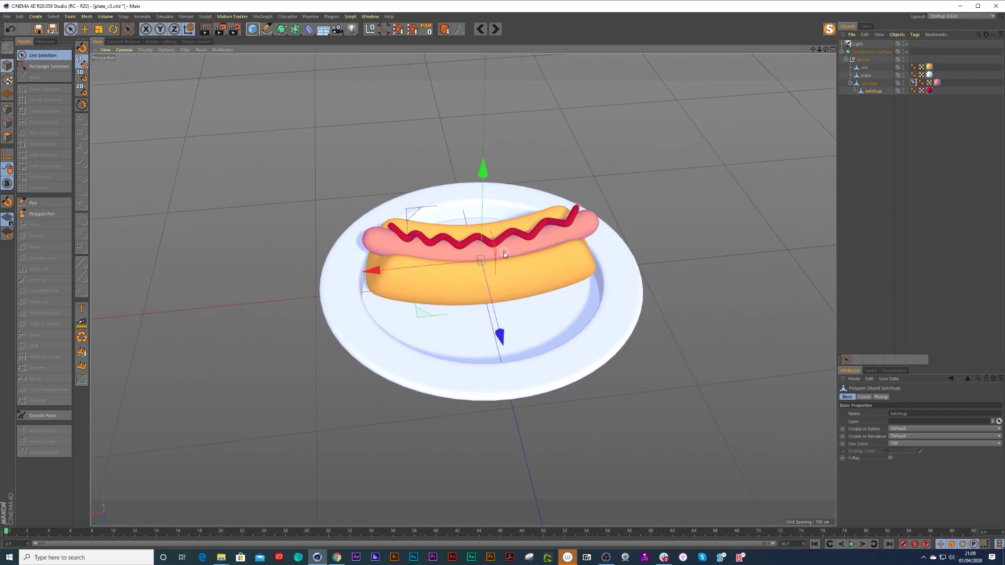
mouse_move(504, 251)
left_mouse_down("alt")
mouse_move(450, 238)
mouse_move(511, 237)
left_mouse_up("alt")
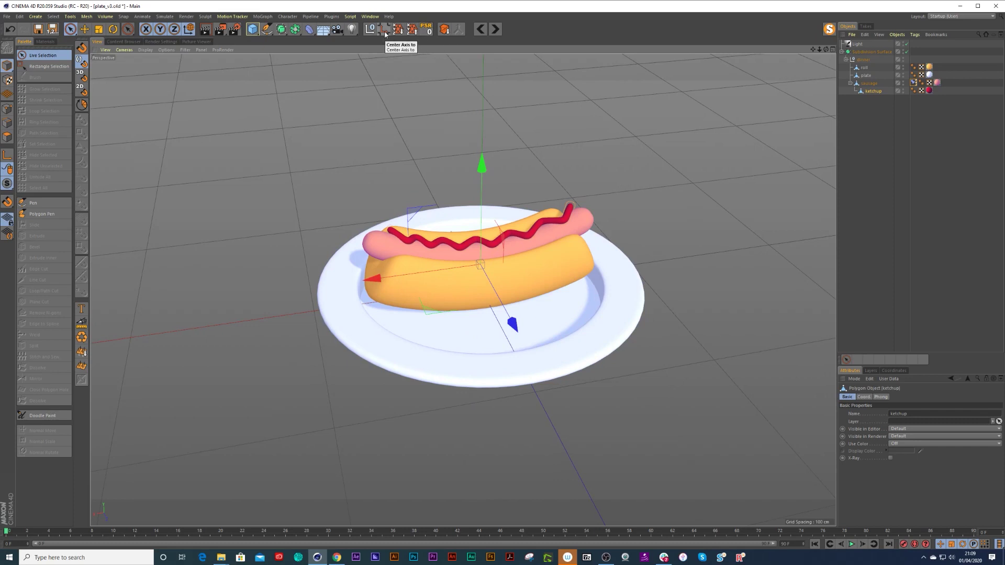
Find Reset PSR via the 'psr' filter and drag it out into a new custom palette.
left_click(370, 16)
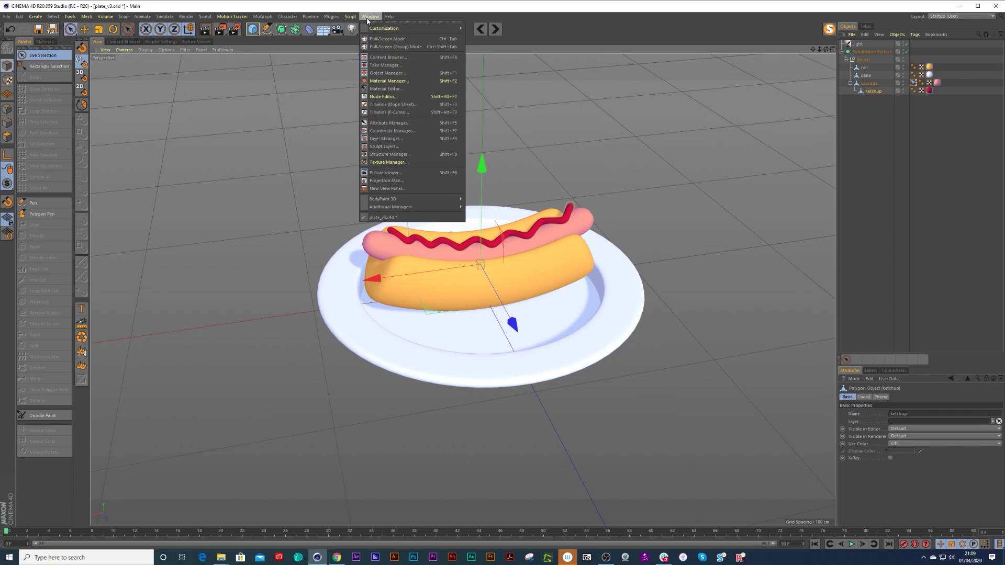
mouse_move(373, 29)
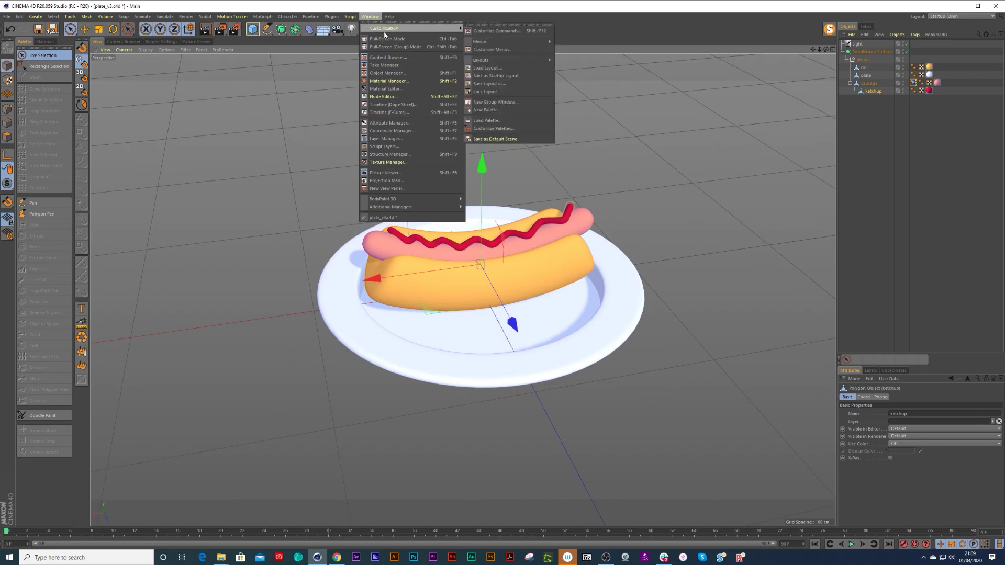
left_click(502, 129)
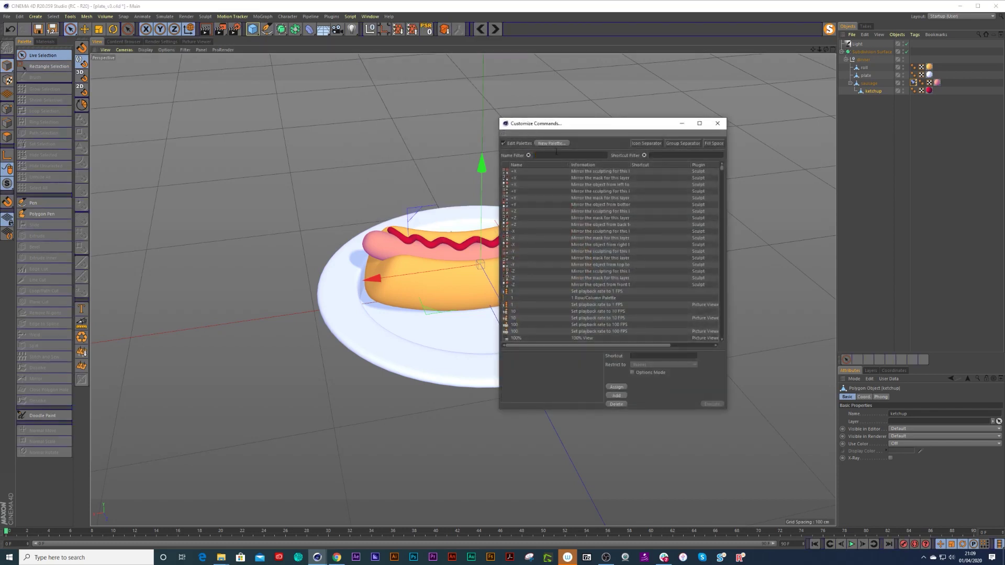
type("psr")
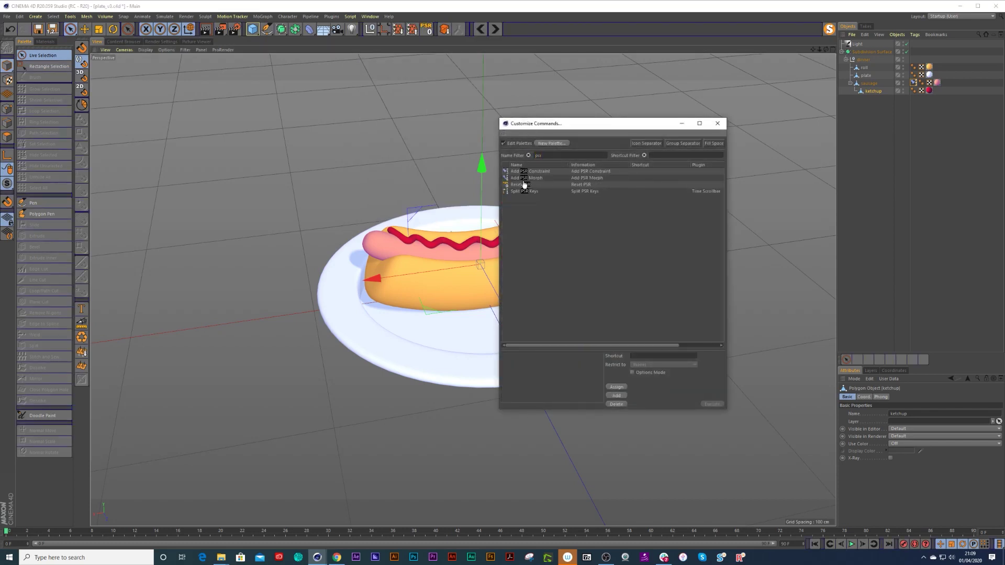
left_click(516, 185)
mouse_move(814, 26)
left_mouse_down()
mouse_move(485, 31)
mouse_move(556, 37)
mouse_move(798, 15)
mouse_move(816, 31)
left_mouse_up()
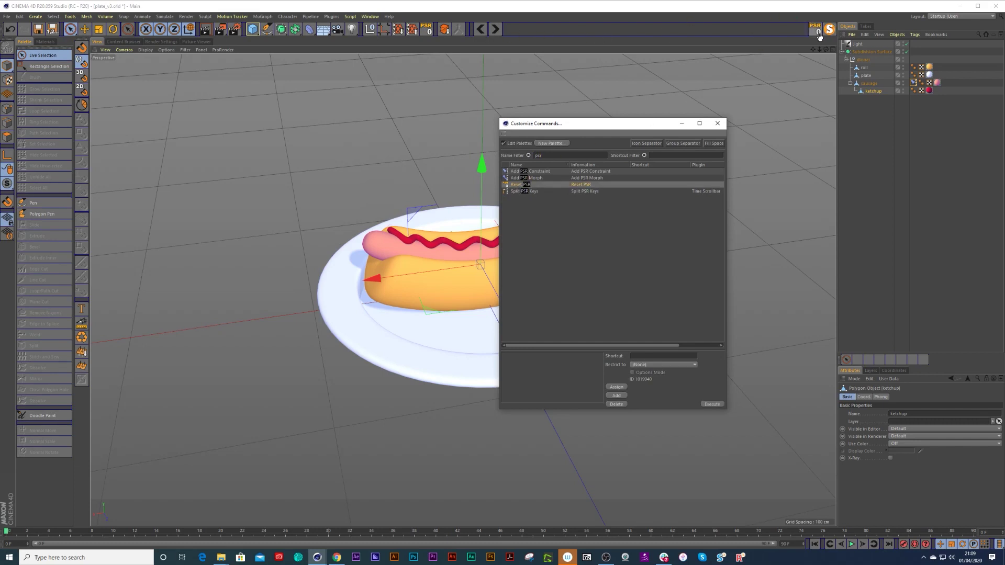
left_click(717, 124)
Bring up Save Layout as from the customization options, then cancel without saving.
left_click(370, 16)
mouse_move(388, 33)
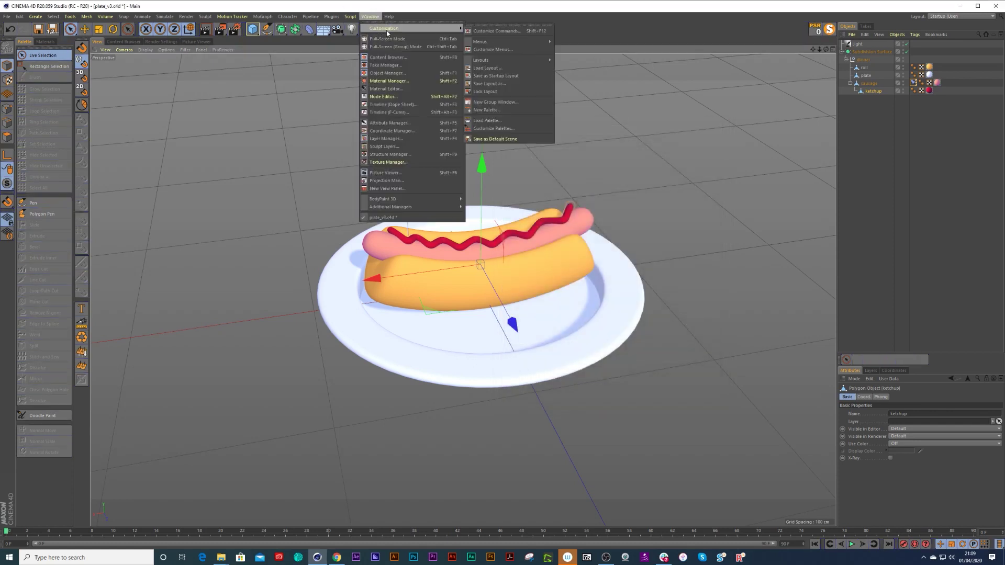
left_click(496, 85)
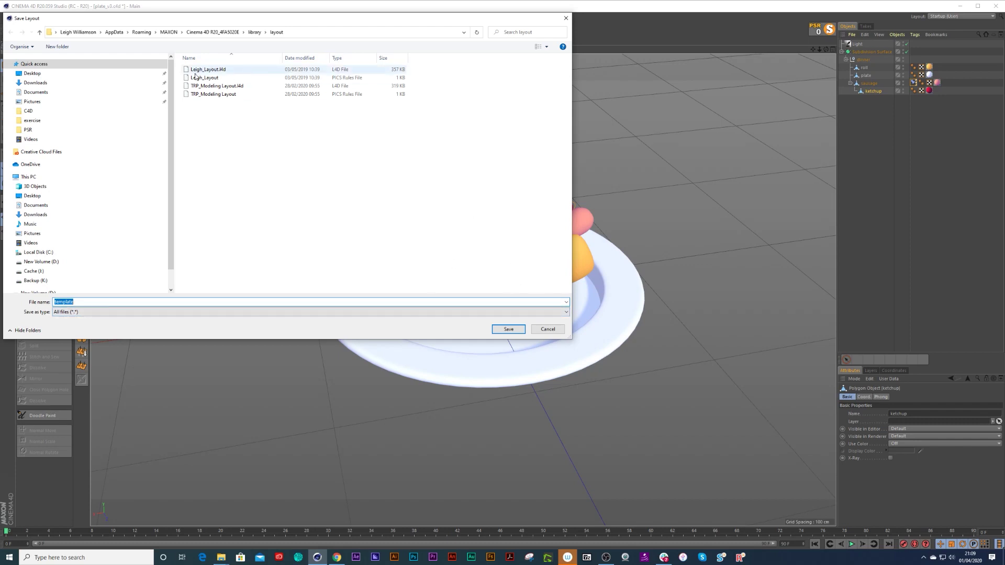
left_click(548, 329)
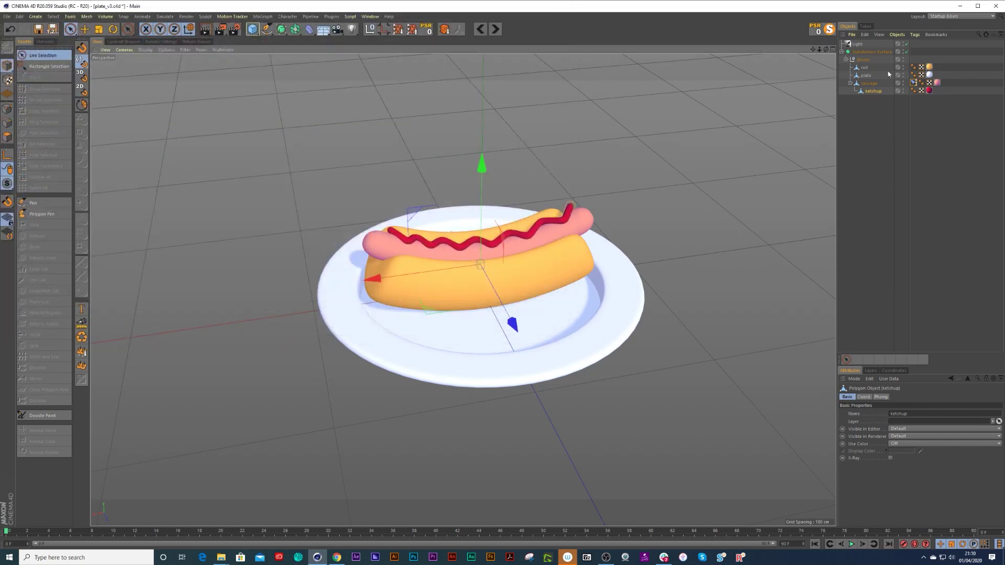
left_click(936, 17)
left_click(673, 160)
mouse_move(578, 183)
left_mouse_down("alt")
mouse_move(458, 179)
mouse_move(560, 184)
left_mouse_up("alt")
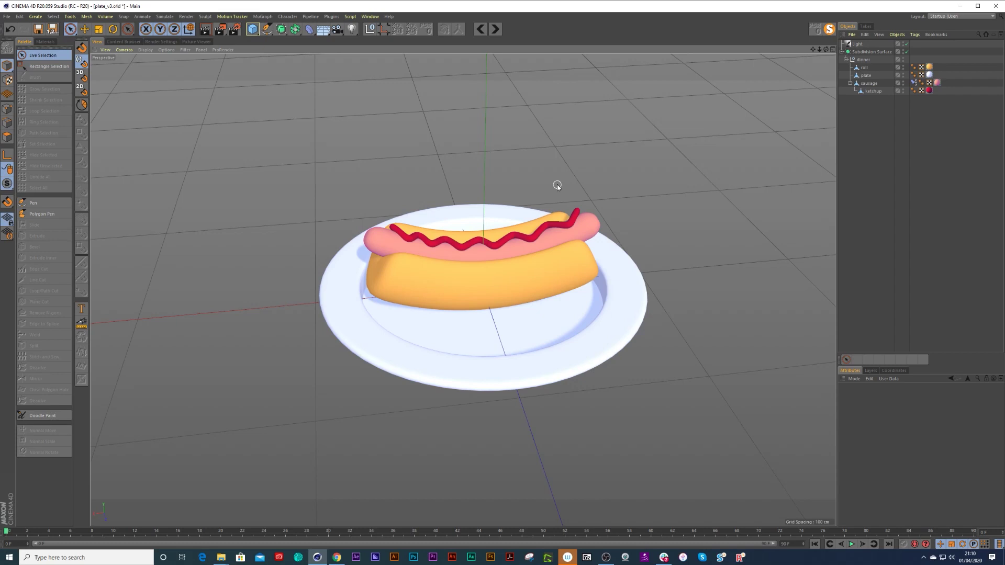
left_click(914, 82)
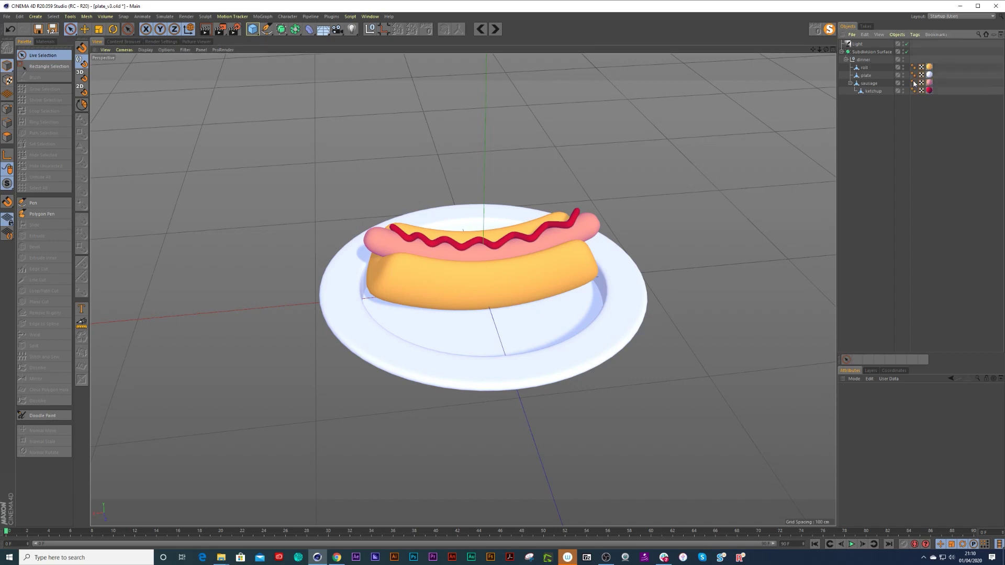
left_click_drag(612, 159, 591, 170, "alt")
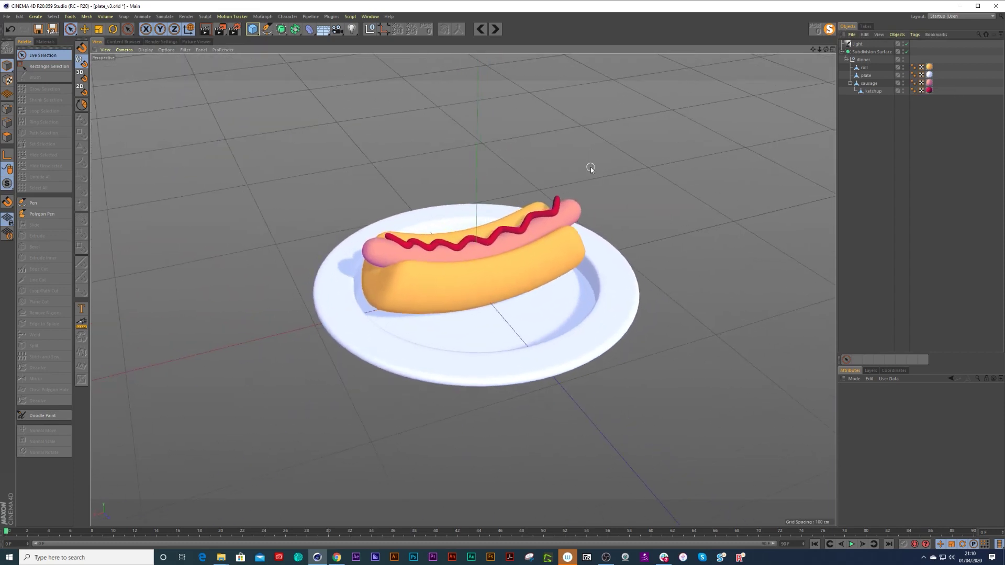